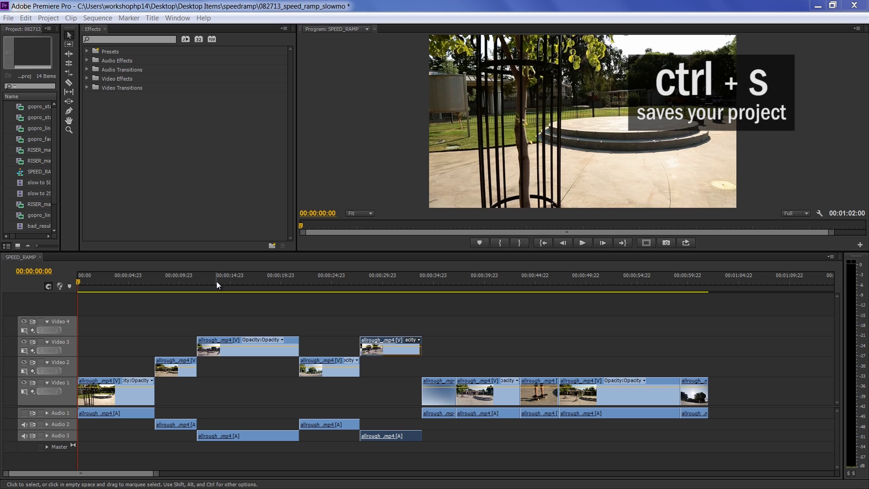
Place the playhead at 00:00:13:14 on the timeline and save the project.
click(216, 281)
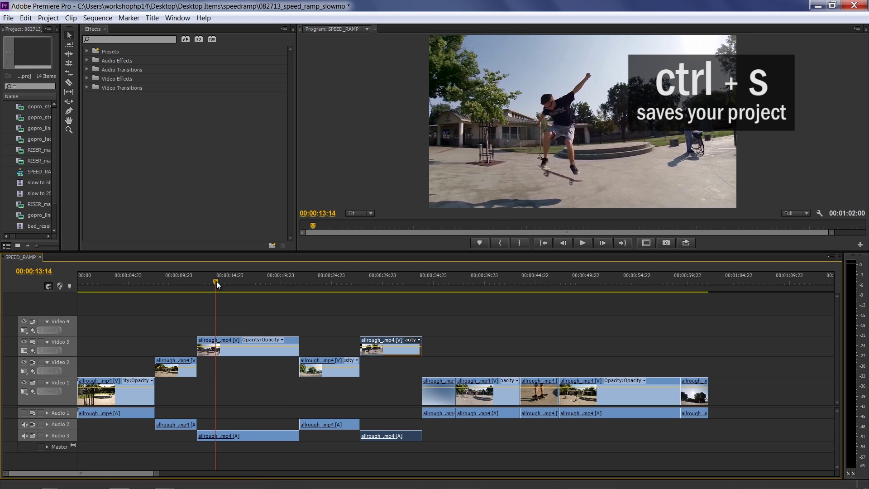
key(ctrl+s)
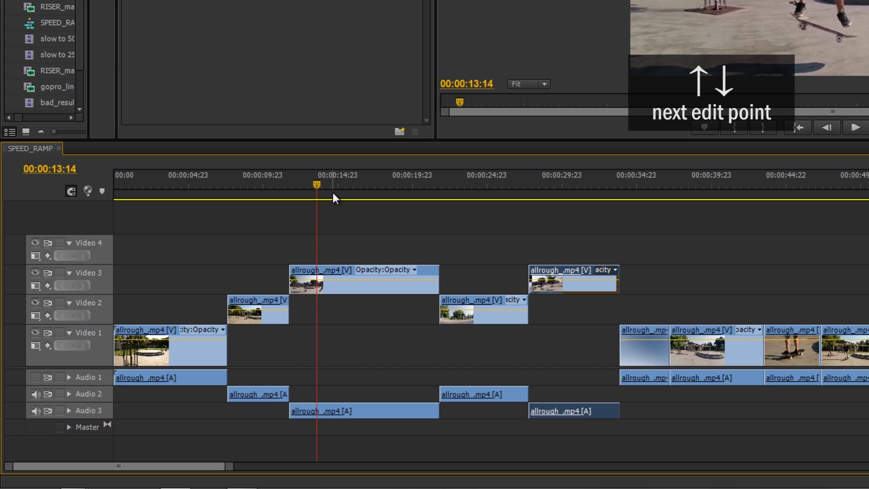
Jump edit by edit back to the sequence start, then forward through 00:00:33:20, ending on the 00:00:37:04 cut.
key(Up)
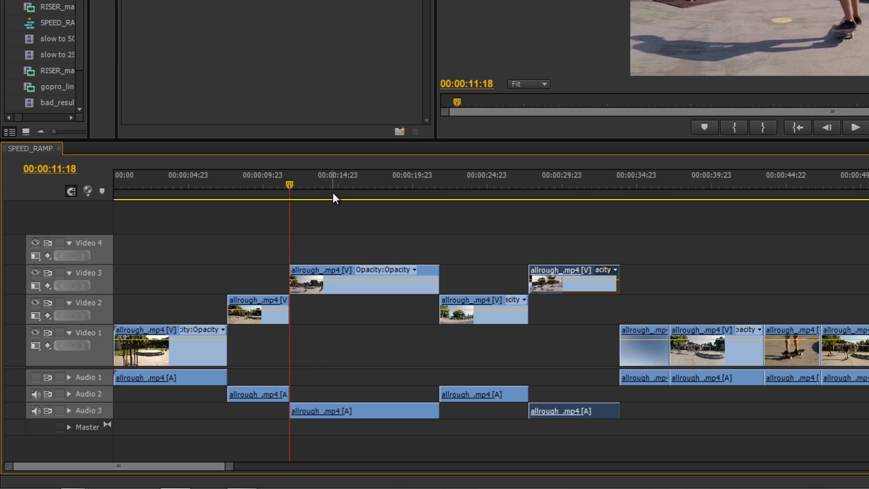
key(Up)
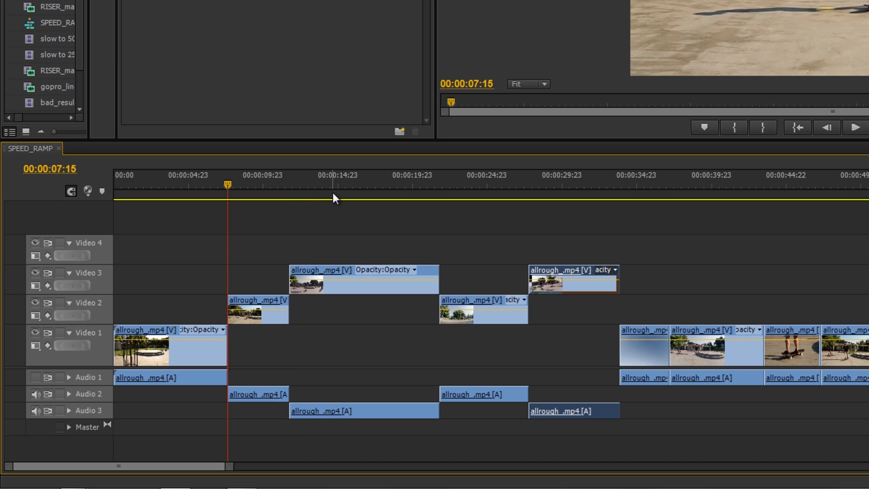
key(Up)
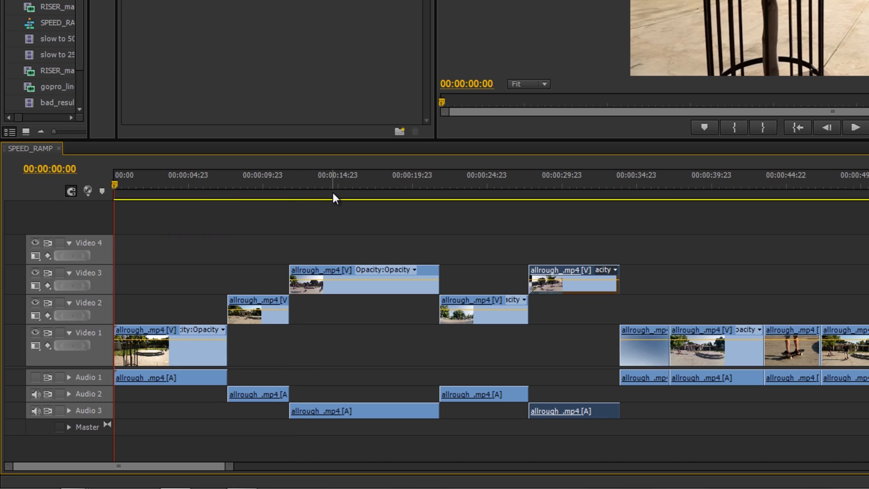
key(Down)
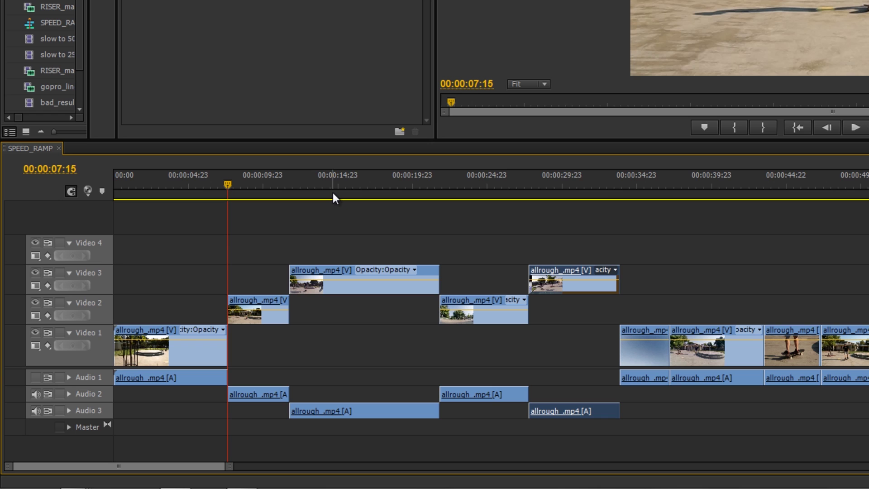
key(Down)
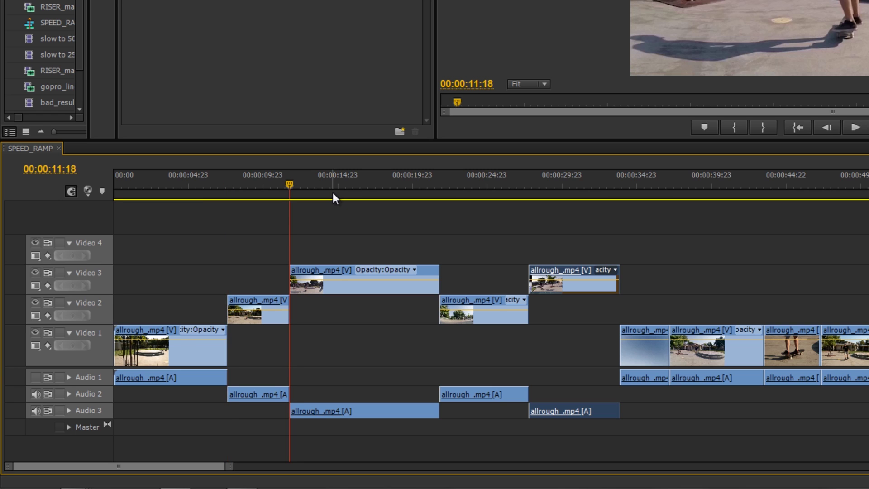
key(Down)
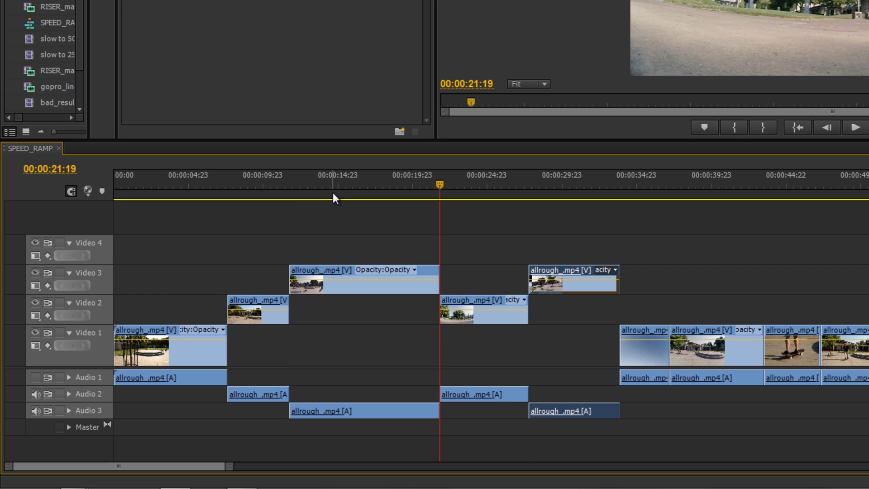
key(Down)
key(Down)
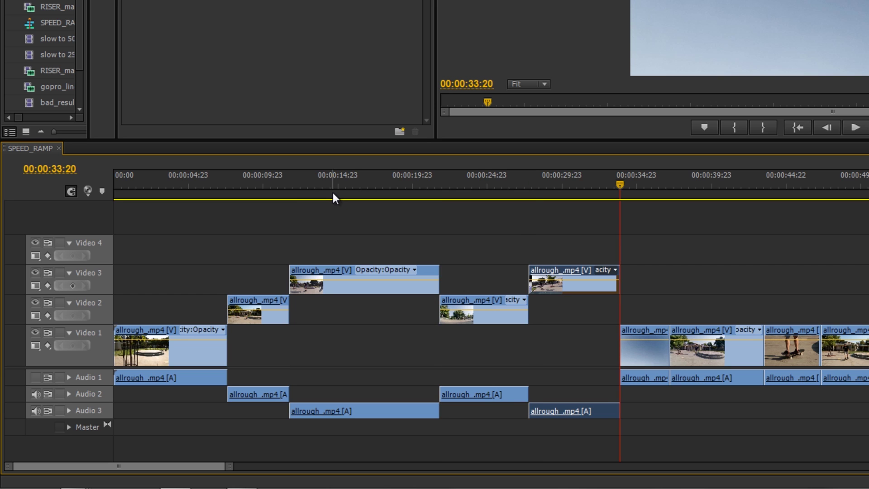
key(Down)
key(Down)
key(End)
key(Up)
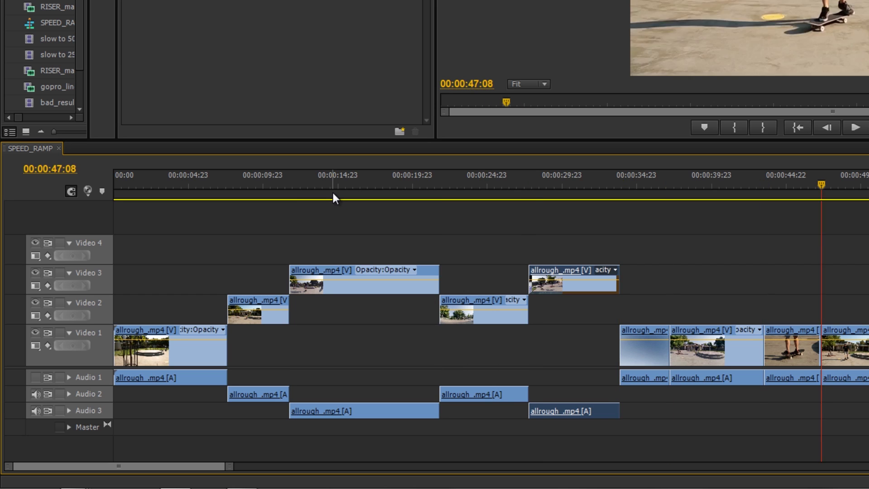
key(Up)
key(Up)
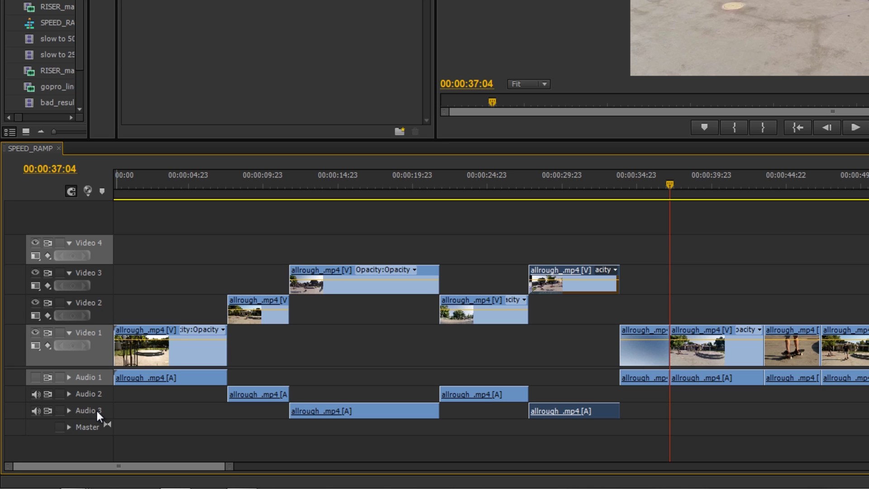
Jump back through the 00:00:27:18, 00:00:21:19 and 00:00:11:18 edits to the 00:00:07:15 cut.
key(Up)
key(Up)
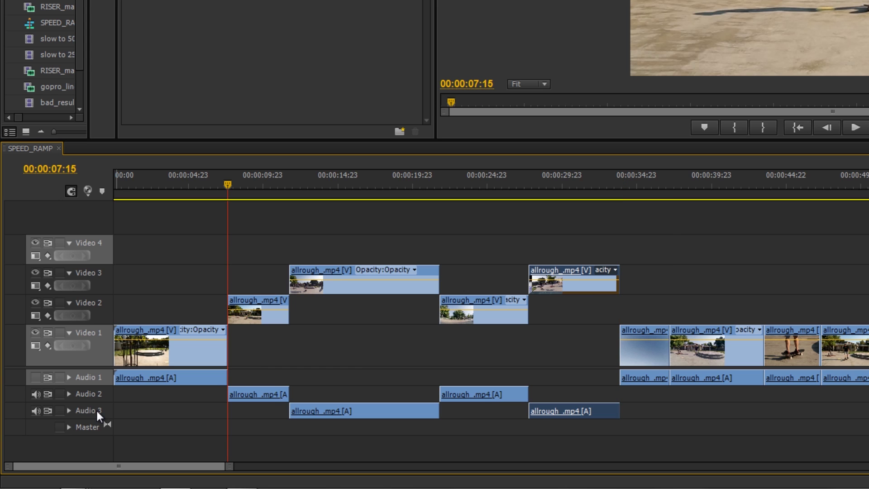
key(Up)
key(Down)
key(Down)
key(Down)
key(Down)
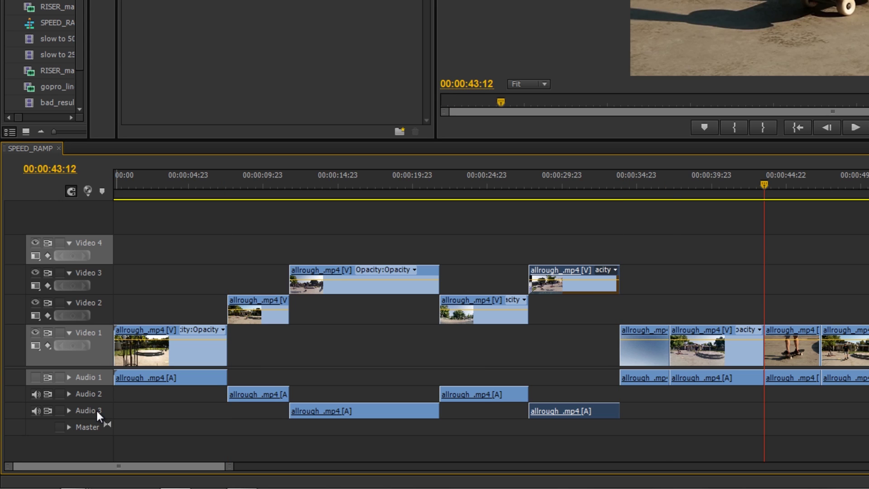
key(Down)
key(Down)
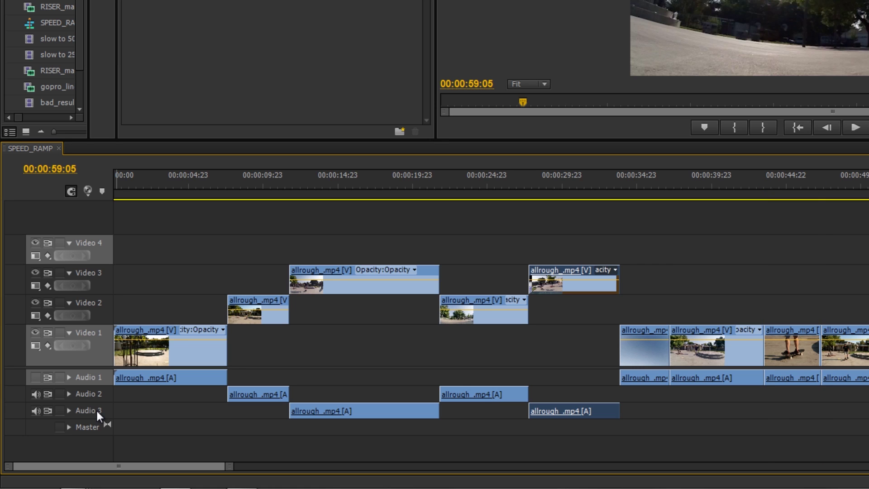
key(Up)
key(Up)
key(Up)
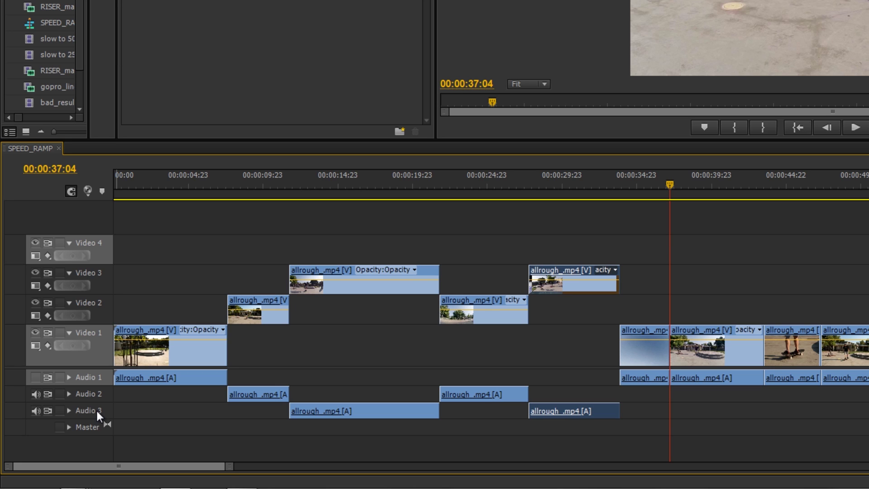
key(Up)
key(Up)
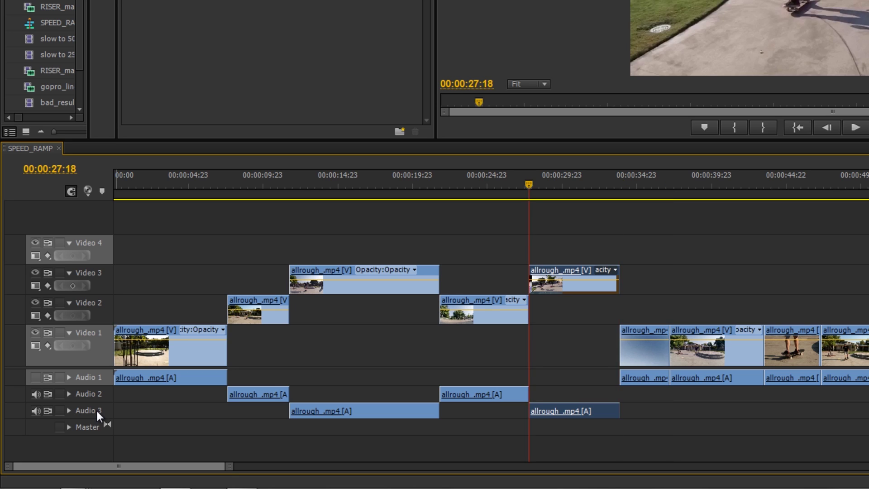
key(Up)
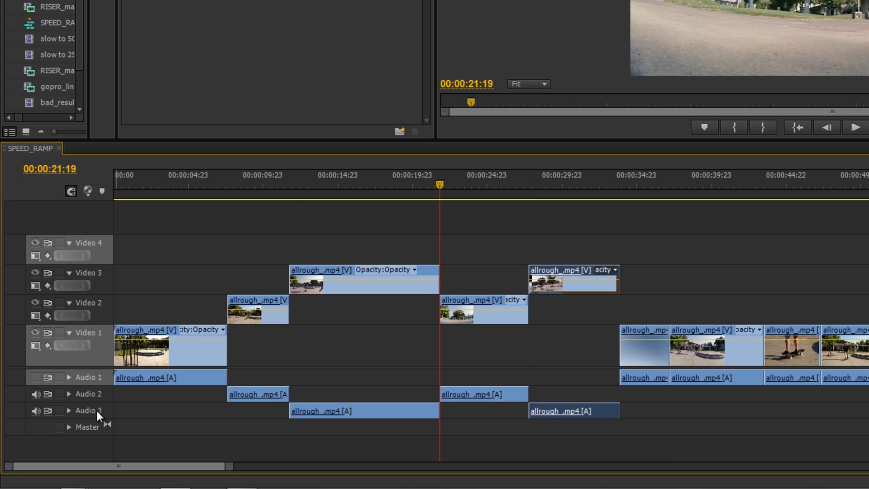
key(Up)
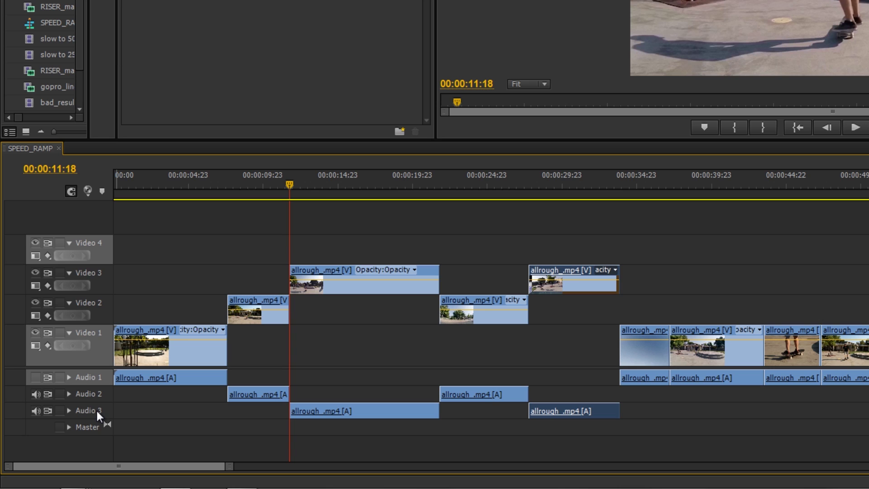
key(Up)
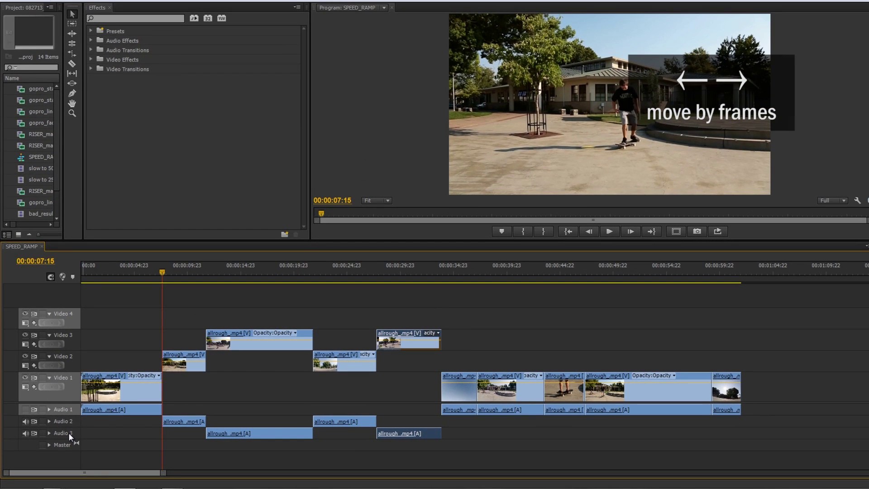
Step frame by frame back to 00:00:01:22, then forward through the opening jump toward 00:00:04:21.
key(Left)
key(Left)
key(Left)
key(Left)
key(Left)
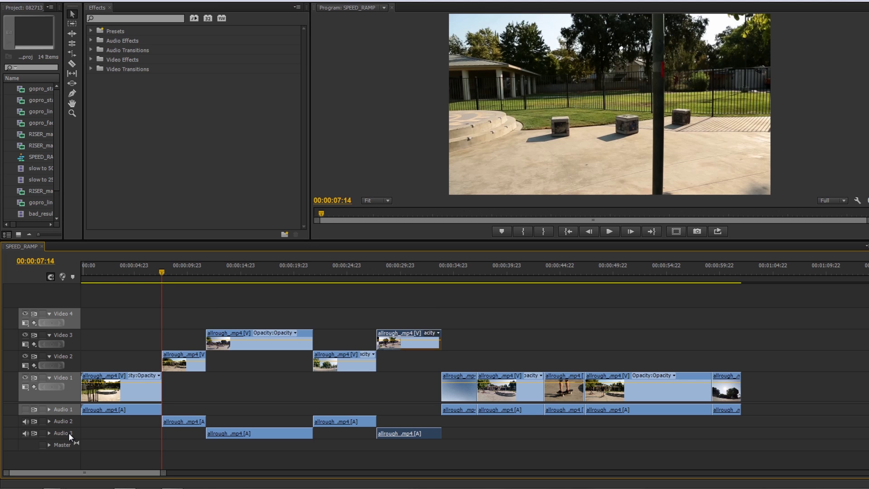
key(Left)
key(Left)
key(Left)
key(Left)
key(Left)
key(Left)
key(Left)
key(Left)
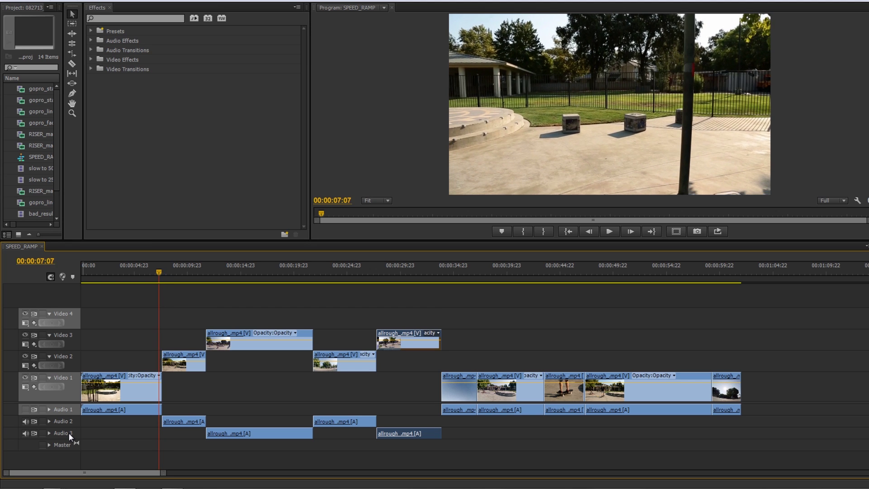
key(Left)
key(Left)
key(Left)
key(Left)
key(Left)
key(Left)
key(Left)
key(Left)
key(Left)
key(Left)
key(Left)
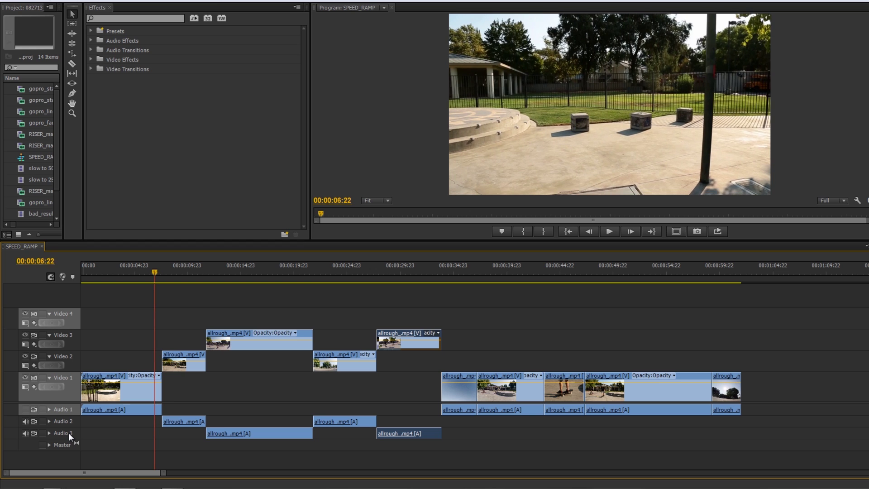
key(Left)
key(Left)
key(Left)
key(Left)
key(Left)
key(Left)
key(Left)
key(Left)
key(Left)
key(Left)
key(Left)
key(Left)
key(Left)
key(Left)
key(Left)
key(Left)
key(Left)
key(Left)
key(Left)
key(Left)
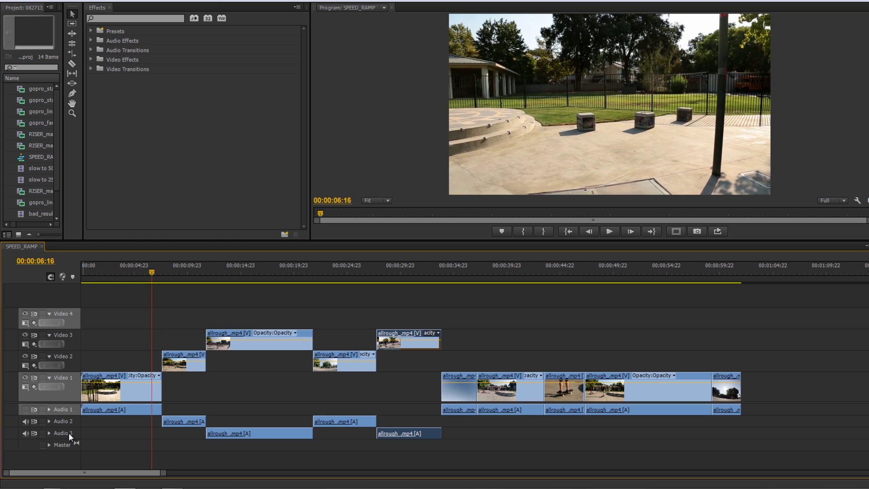
key(Left)
key(Left)
key(Left)
key(Left)
key(Left)
key(Left)
key(Left)
key(Left)
key(Left)
key(Left)
key(Left)
key(Left)
key(Left)
key(Left)
key(Left)
key(Left)
key(Left)
key(Left)
key(Left)
key(Left)
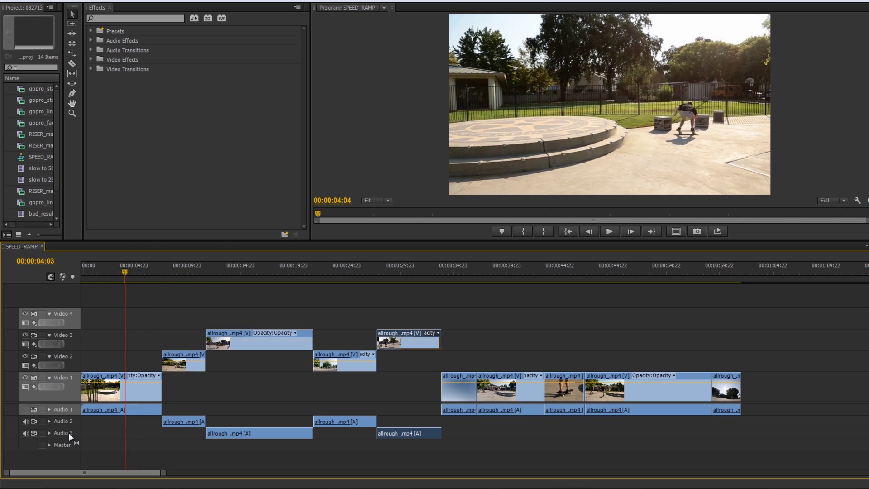
key(Left)
key(Left)
key(Left)
key(Left)
key(Left)
key(Left)
key(Left)
key(Left)
key(Left)
key(Left)
key(Left)
key(Left)
key(Left)
key(Left)
key(Left)
key(Left)
key(Left)
key(Left)
key(Left)
key(Left)
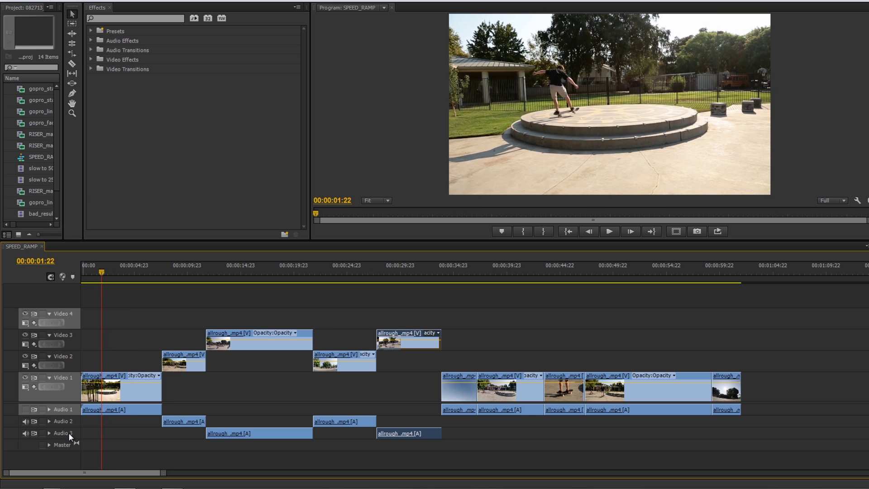
key(Right)
key(Right)
key(Right)
key(Right)
key(Right)
key(Right)
key(Right)
key(Right)
key(Right)
key(Right)
key(Right)
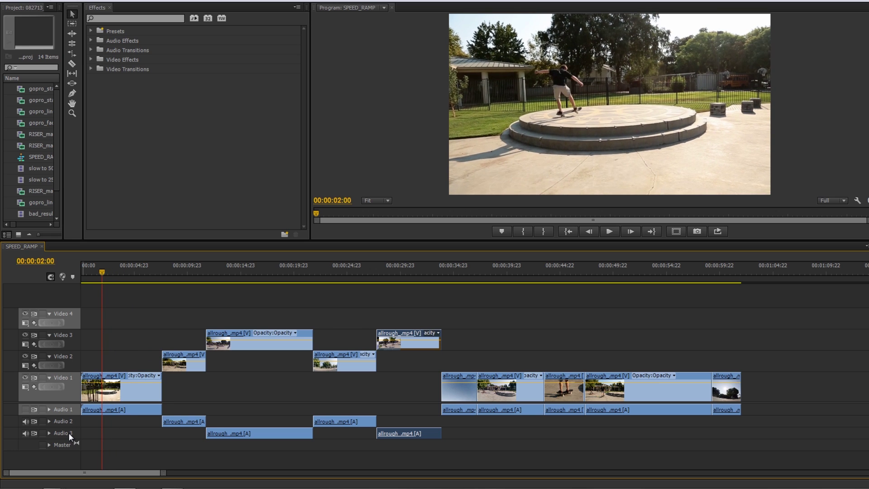
key(Right)
key(Right)
key(Right)
key(Right)
key(Right)
key(Right)
key(Right)
key(Right)
key(Right)
key(Right)
key(Right)
key(Right)
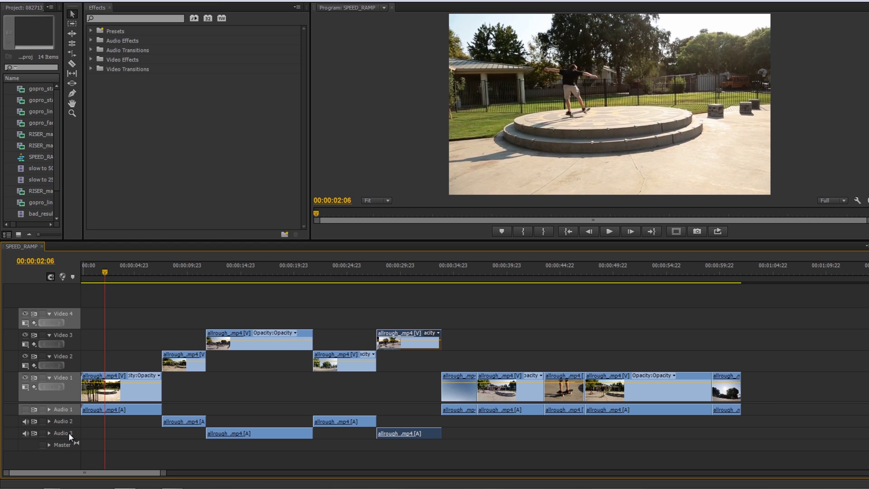
key(Right)
key(Right)
key(Right)
key(Right)
key(Right)
key(Right)
key(Right)
key(Right)
key(Right)
key(Right)
key(Right)
key(Right)
key(Right)
key(Right)
key(Right)
key(Right)
key(Right)
key(Right)
key(Right)
key(Right)
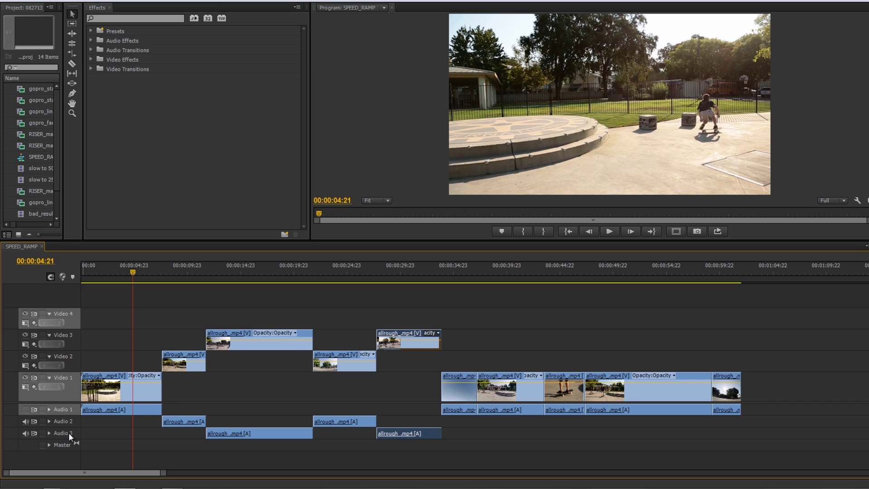
Step back and forth through the jump frame by frame, then play from 00:00:01:04 to about 00:00:04:08.
key(Left)
key(Left)
key(Left)
key(Left)
key(Left)
key(Left)
key(Left)
key(Left)
key(Left)
key(Left)
key(Left)
key(Left)
key(Left)
key(Left)
key(Left)
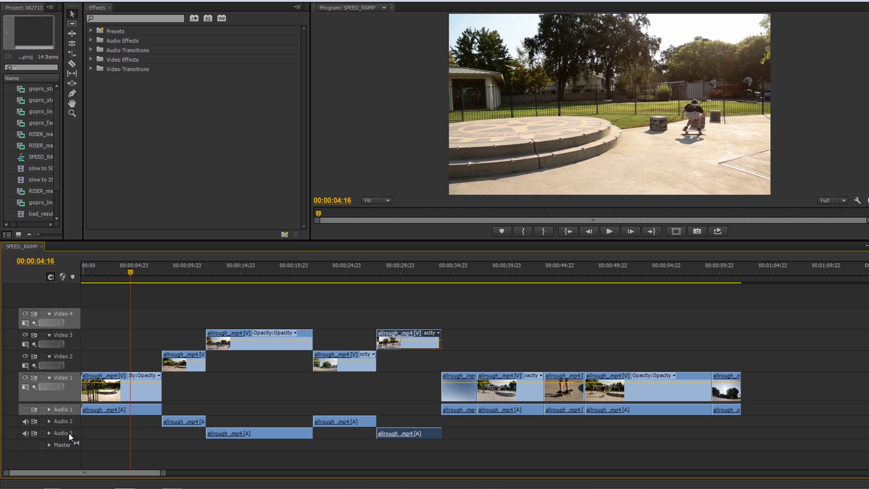
key(Left)
key(Left)
key(Left)
key(Left)
key(Left)
key(Left)
key(Left)
key(Left)
key(Left)
key(Left)
key(Left)
key(Left)
key(Left)
key(Left)
key(Left)
key(Left)
key(Left)
key(Left)
key(Left)
key(Left)
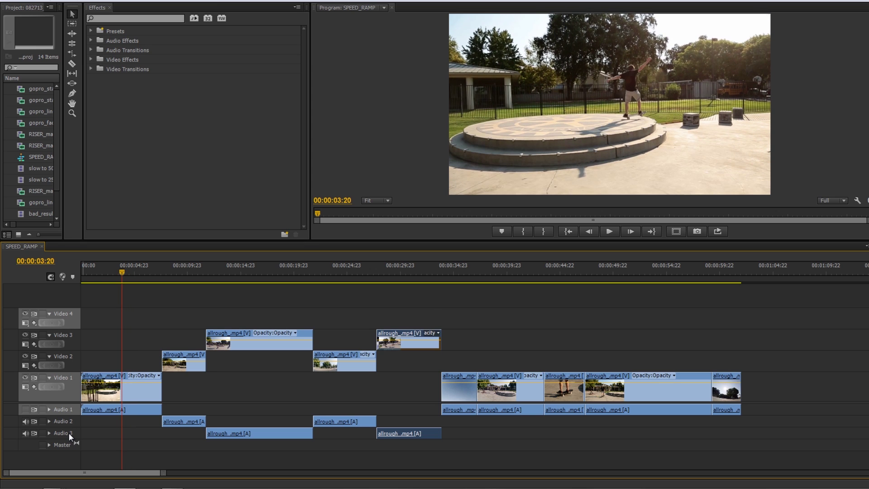
key(Left)
key(Left)
key(Left)
key(Left)
key(Left)
key(Left)
key(Left)
key(Left)
key(Left)
key(Left)
key(Left)
key(Left)
key(Left)
key(Left)
key(Left)
key(Left)
key(Left)
key(Left)
key(Left)
key(Left)
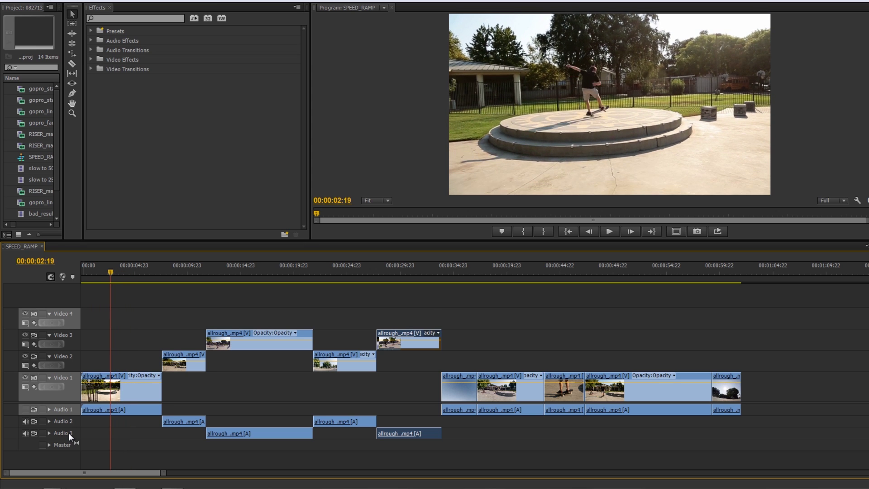
key(Left)
key(Left)
key(Left)
key(Left)
key(Left)
key(Left)
key(Left)
key(Left)
key(Left)
key(Left)
key(Left)
key(Left)
key(Left)
key(Left)
key(Left)
key(Left)
key(Left)
key(Left)
key(Left)
key(Left)
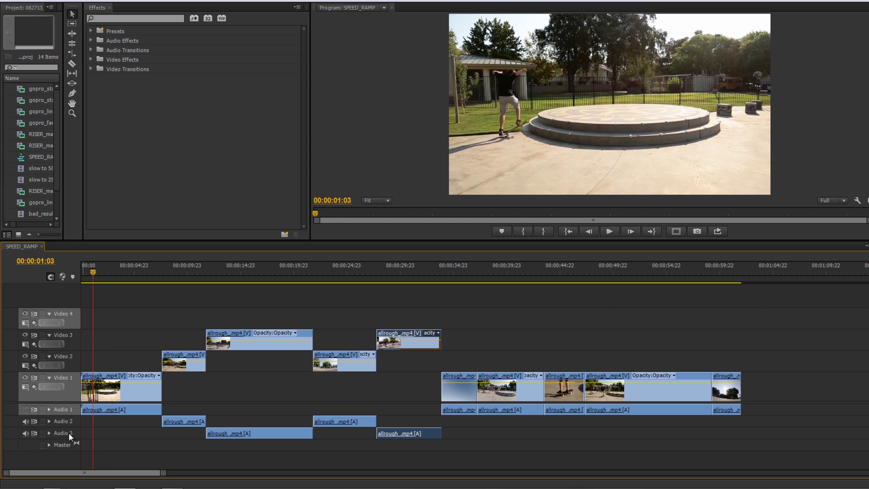
key(Right)
key(Right)
key(Right)
key(Right)
key(Right)
key(Right)
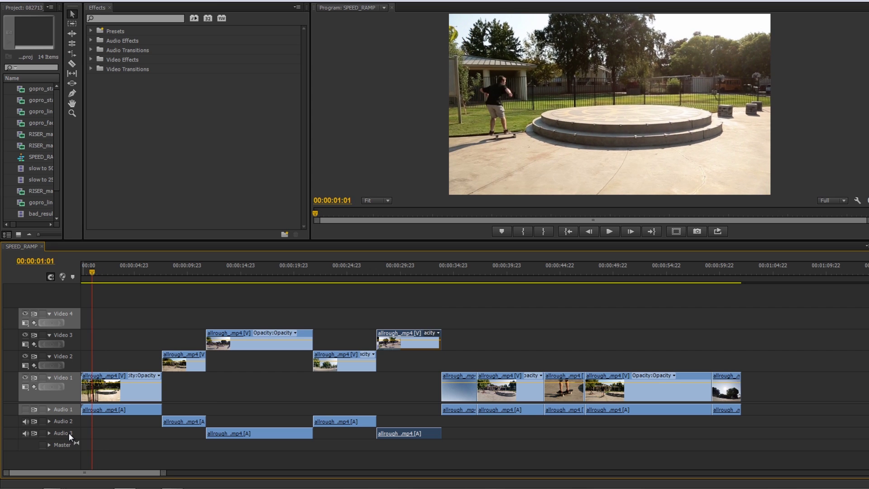
key(Right)
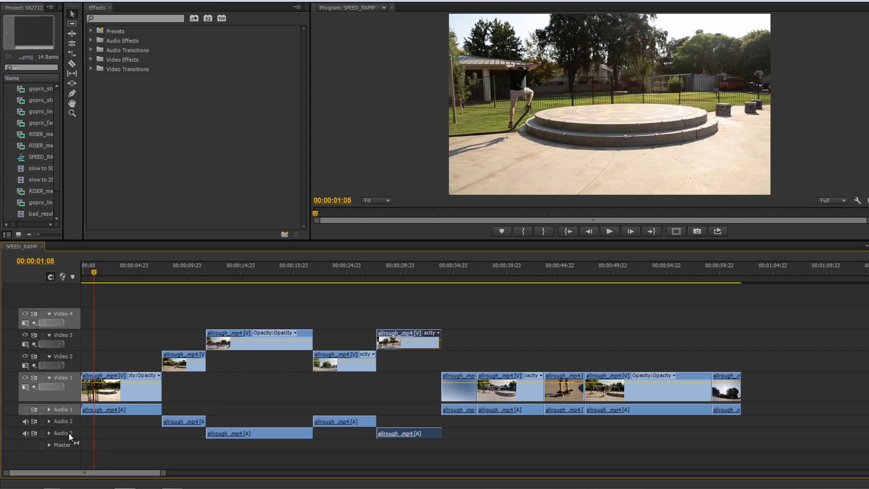
key(Left)
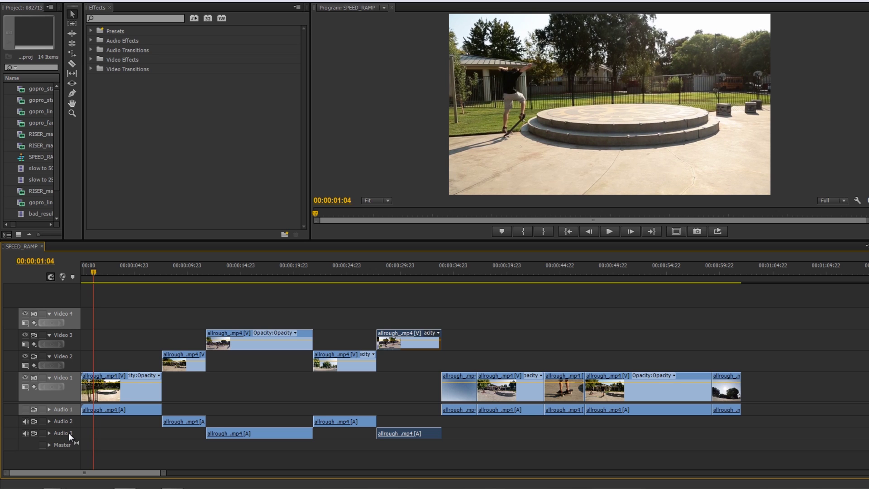
key(space)
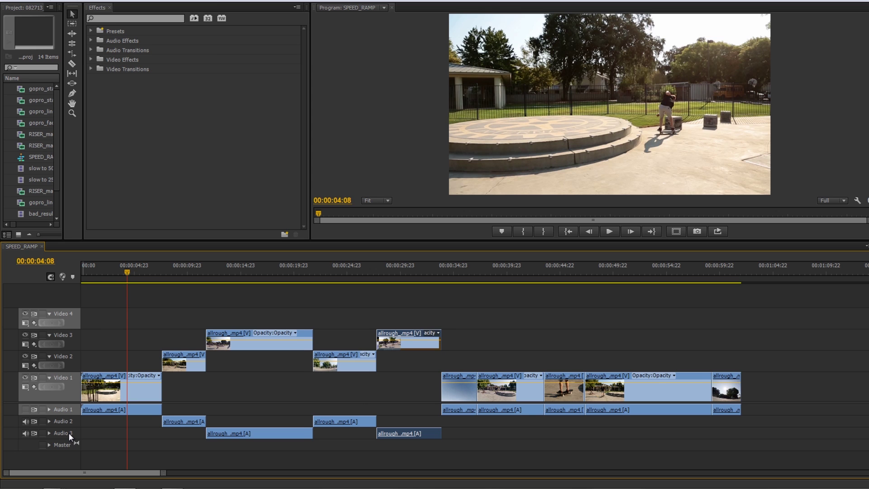
Set the work area to run from 00:00:04:08 to the 00:00:21:19 edit point.
key(alt+bracketleft)
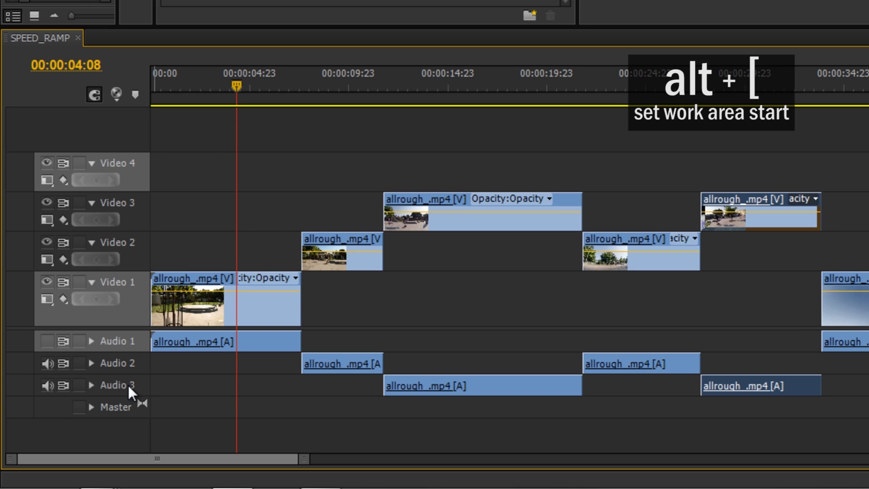
key(alt+bracketleft)
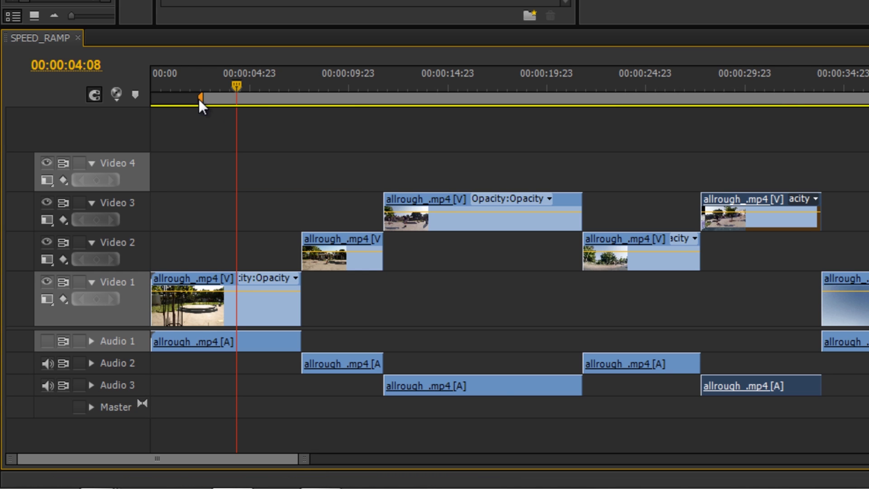
drag(200, 98, 231, 102)
key(Down)
key(Down)
key(Down)
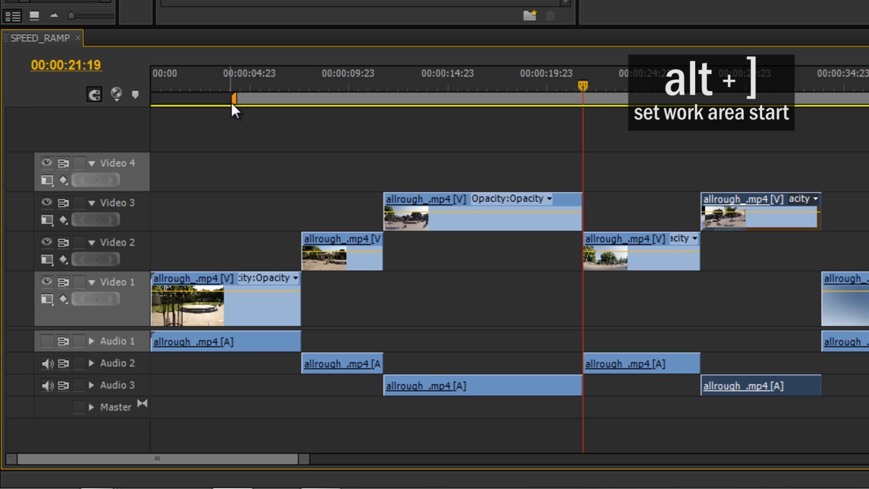
key(alt+bracketright)
Play back the work area twice, then nudge the playhead to the 00:00:07:15 cut.
mouse_move(394, 94)
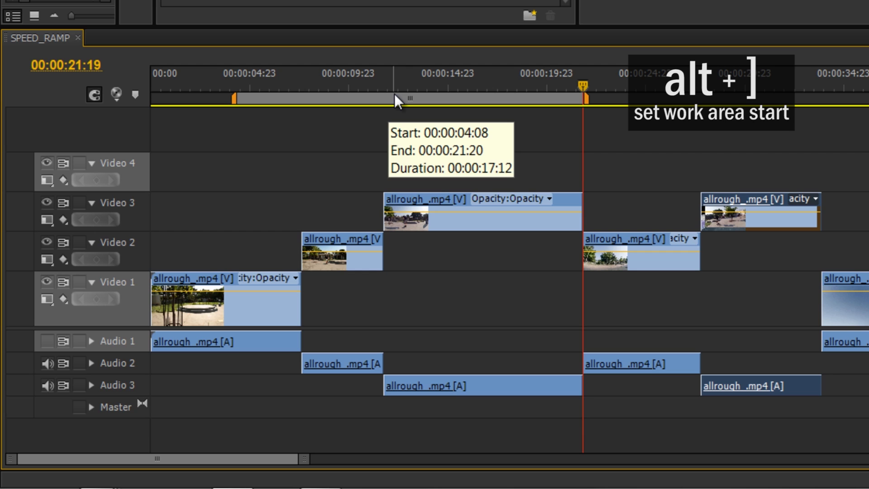
key(Return)
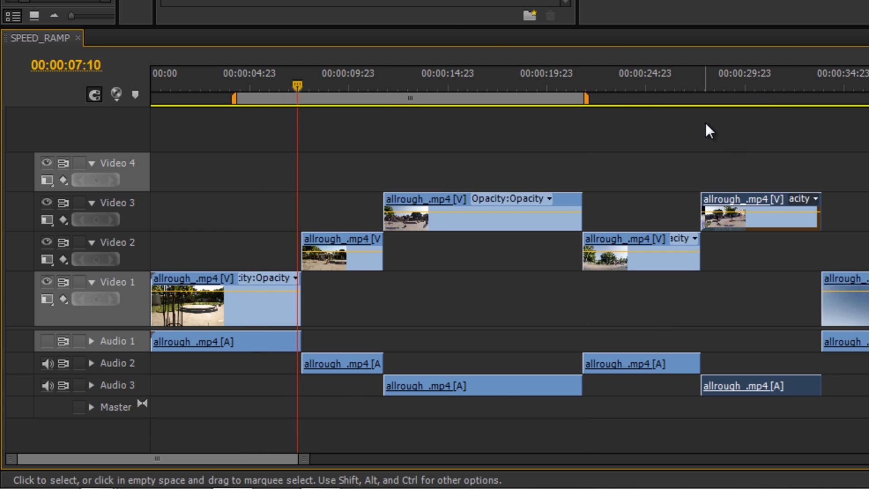
key(Return)
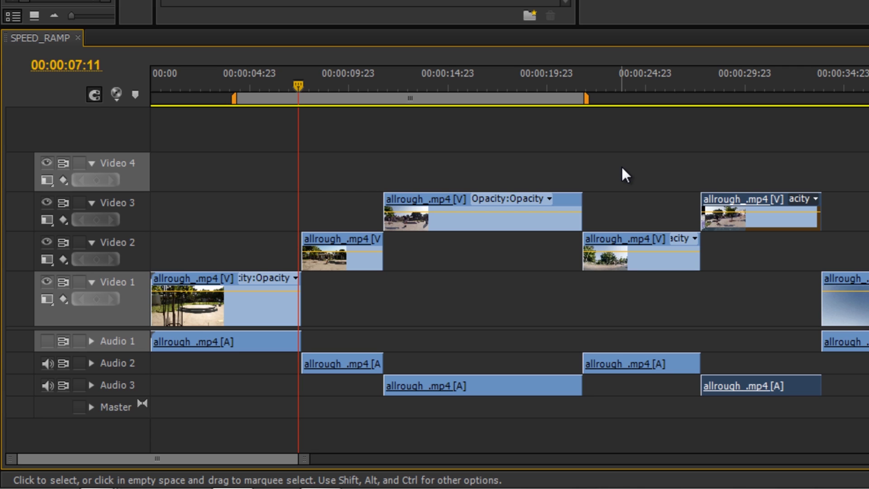
key(Right)
key(Right)
key(Right)
key(Right)
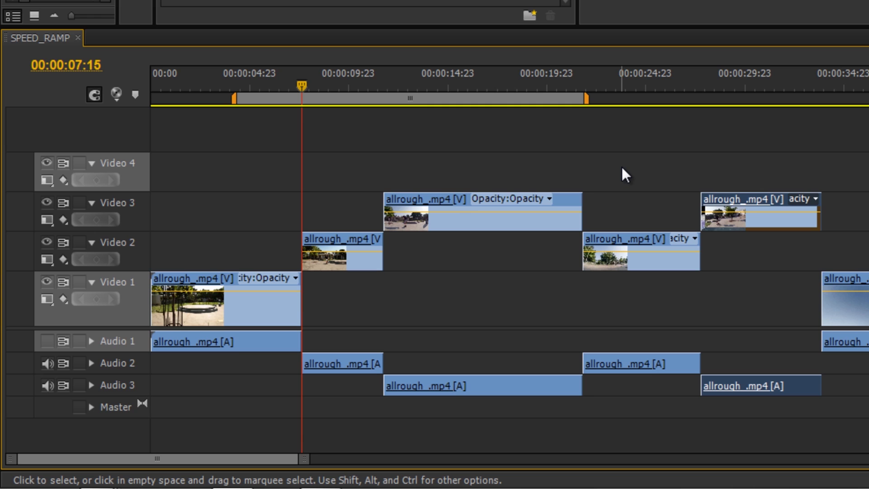
Add default Dip to Black transitions on the Video 1 and Video 2 clips, zooming in on the cut.
key(ctrl+d)
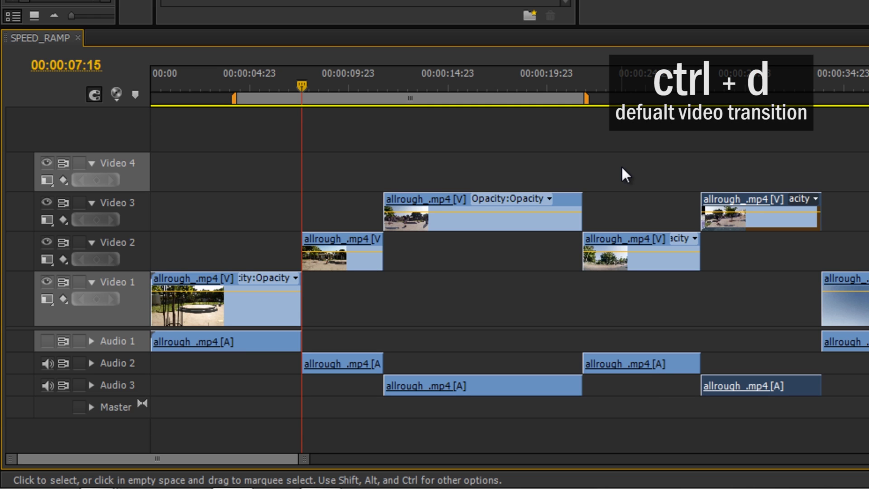
key(ctrl+d)
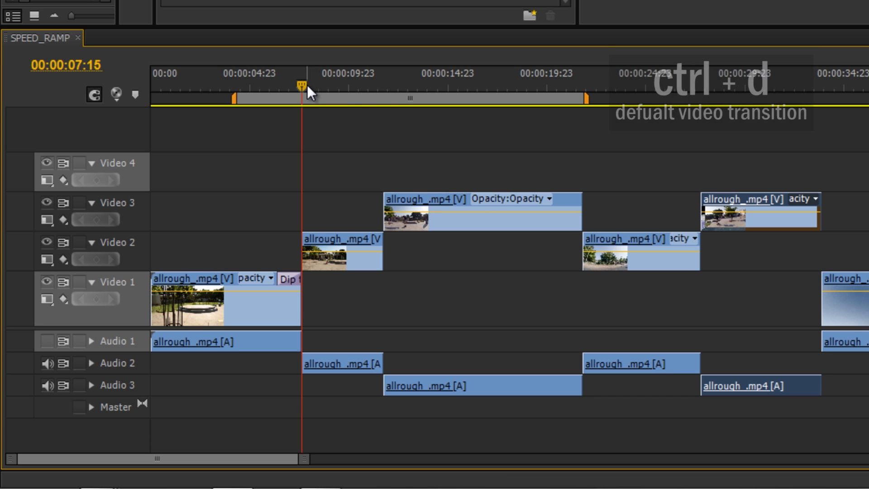
key(=)
key(=)
key(=)
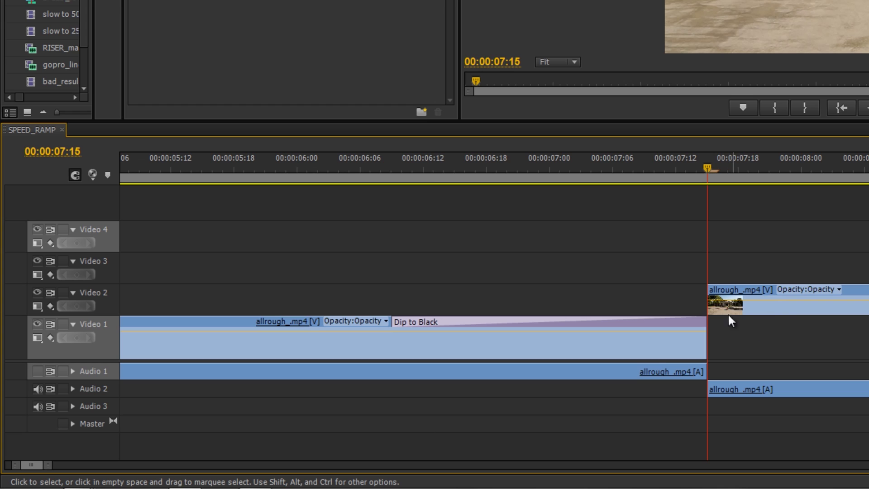
click(99, 295)
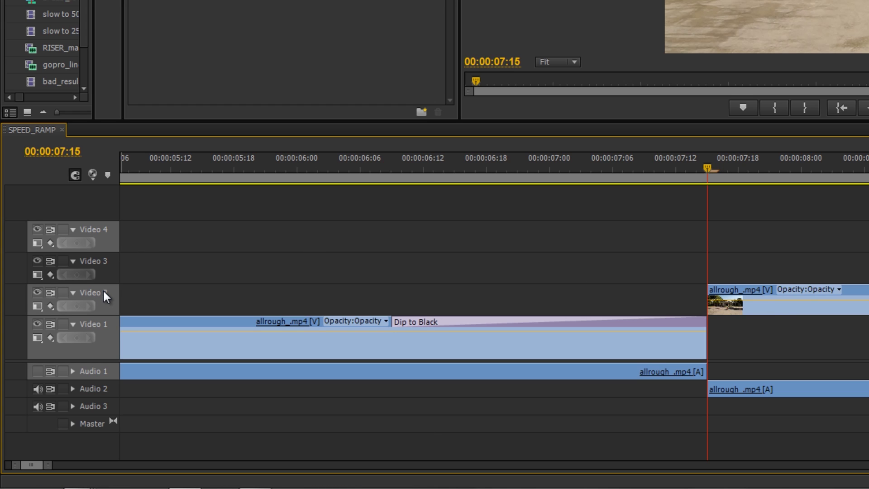
key(ctrl+d)
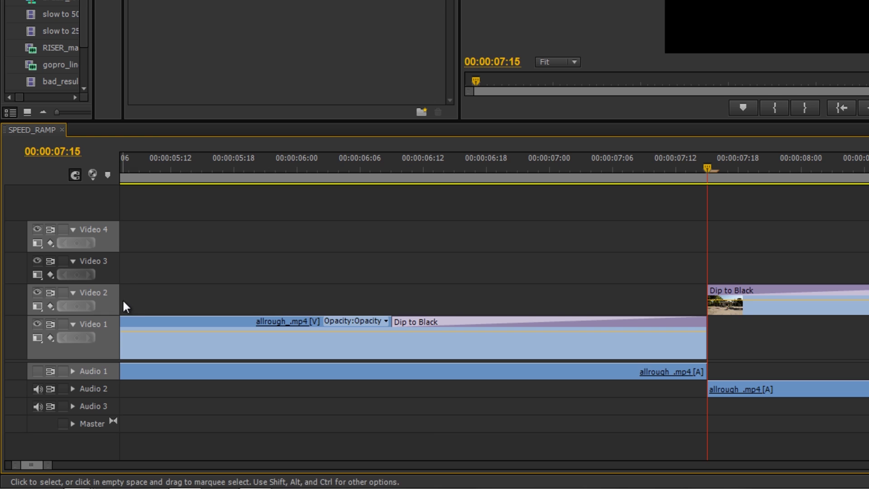
Delete both Dip to Black transitions, move the second clip onto Video 1, and add Dip to Black at the cut.
click(571, 326)
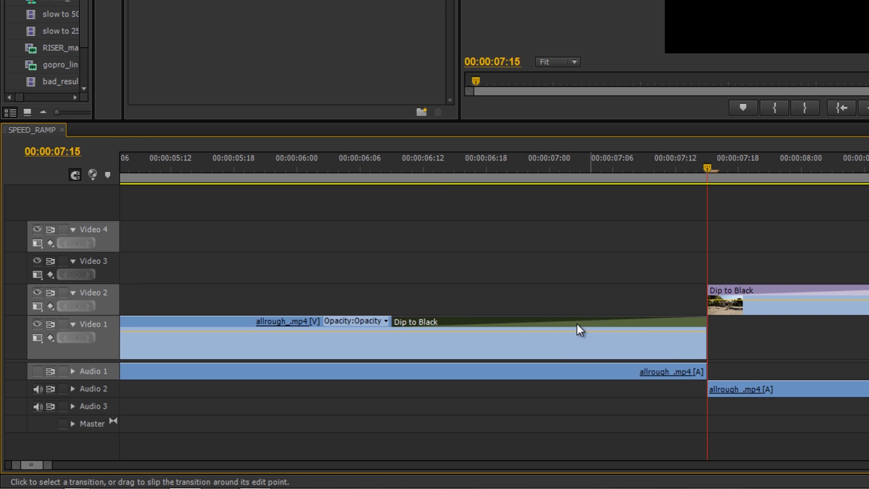
key(Delete)
click(775, 292)
key(Delete)
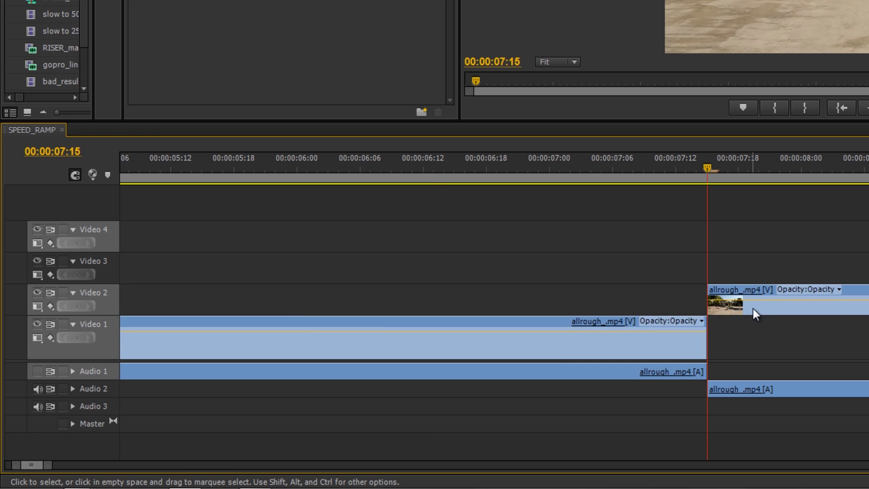
drag(753, 308, 753, 342)
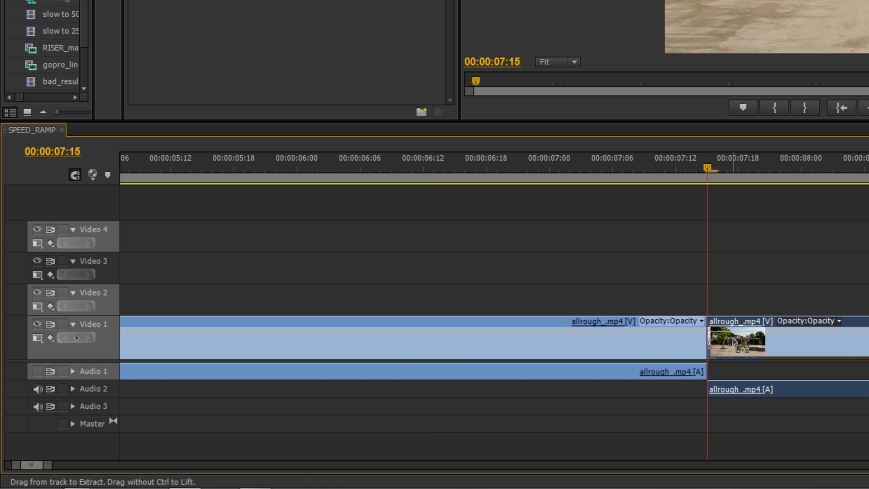
key(ctrl+d)
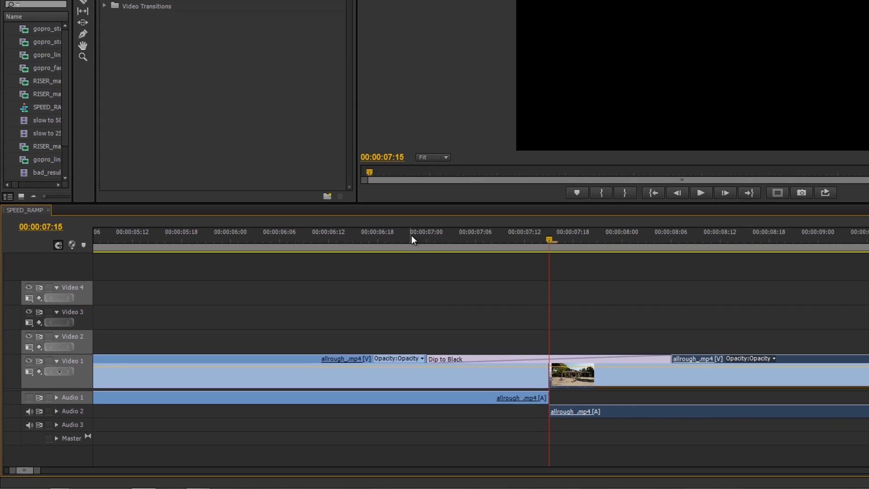
Preview the Dip to Black at the Video 1 cut, then delete it.
click(528, 168)
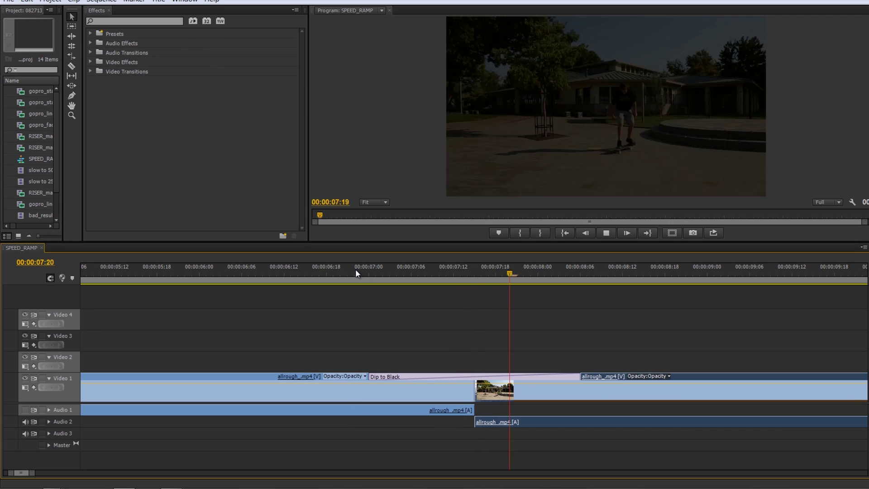
key(space)
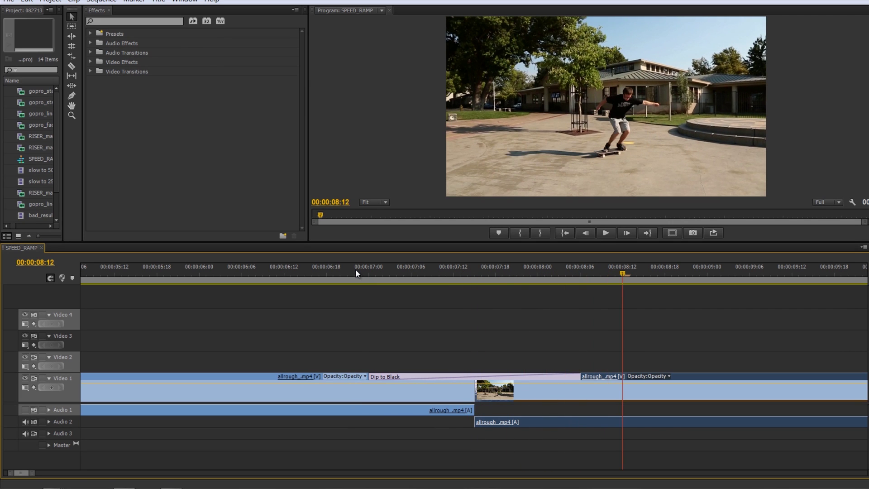
click(408, 376)
key(Delete)
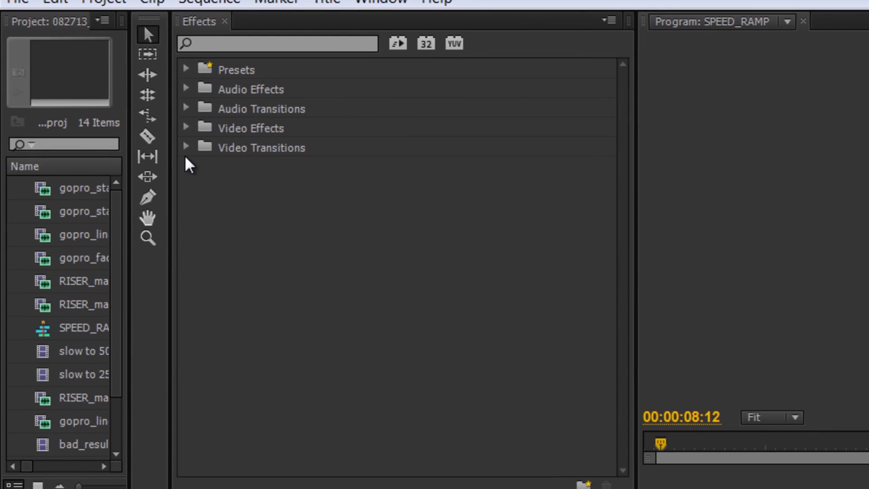
Set Cross Dissolve as the default video transition from the Effects panel.
click(186, 147)
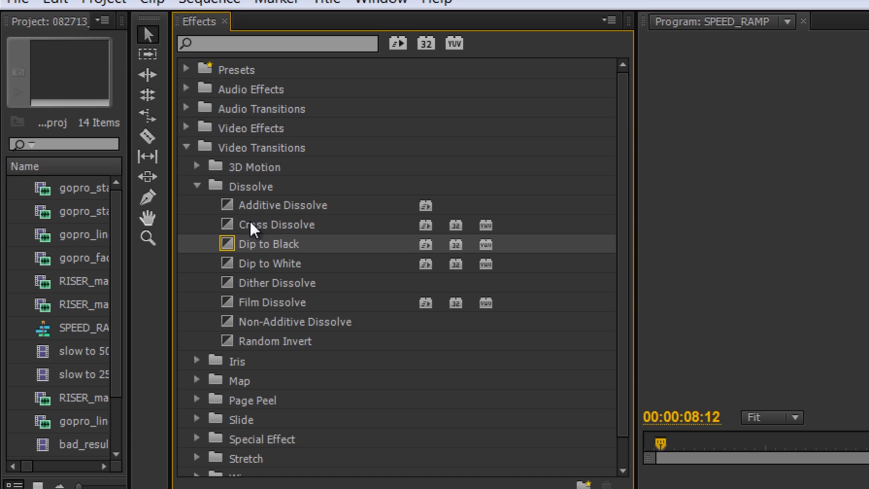
right_click(294, 230)
click(349, 247)
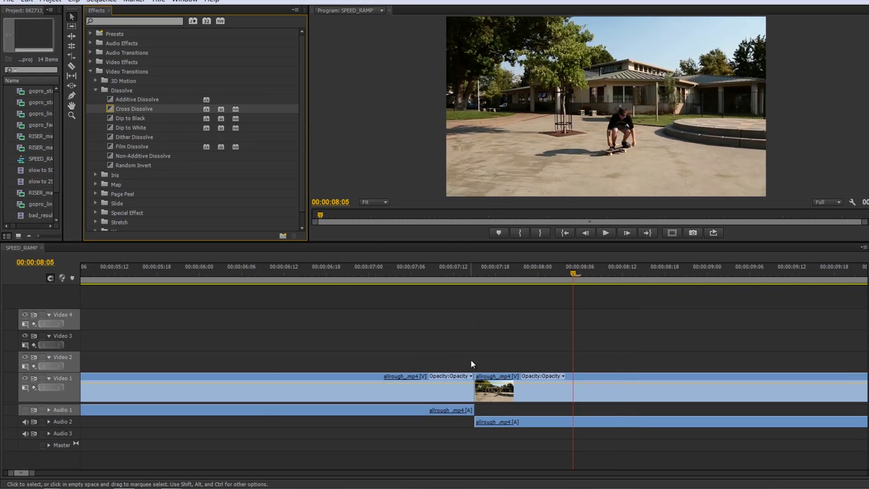
Move the second clip up to Video 2 and add default Cross Dissolve transitions at its edit.
drag(488, 377, 487, 355)
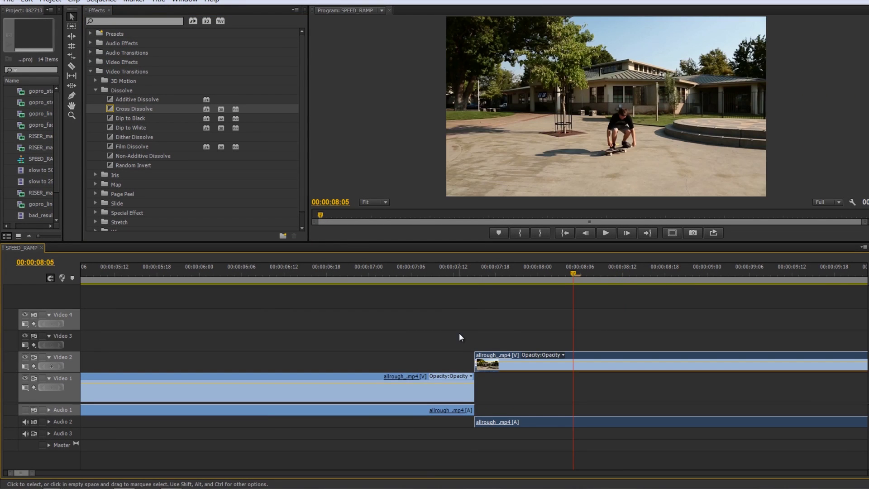
key(Up)
key(ctrl+d)
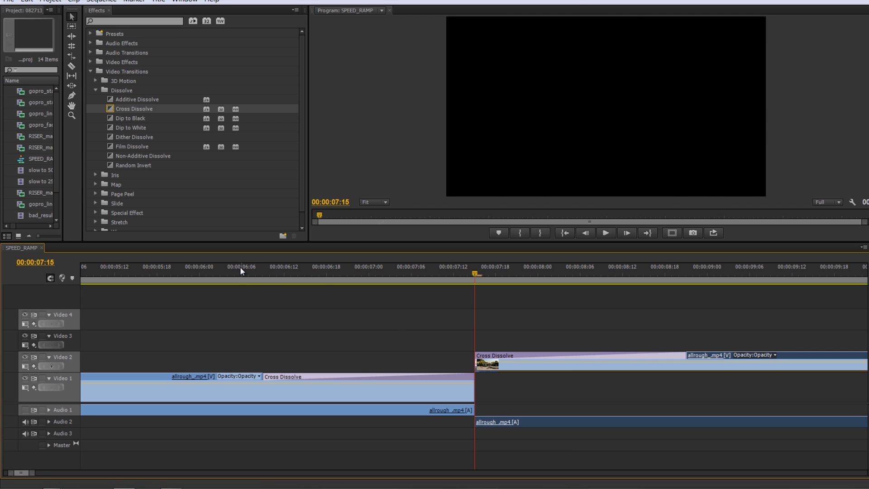
Play the Cross Dissolve from just before the edit, then zoom the timeline out with -.
click(240, 267)
key(space)
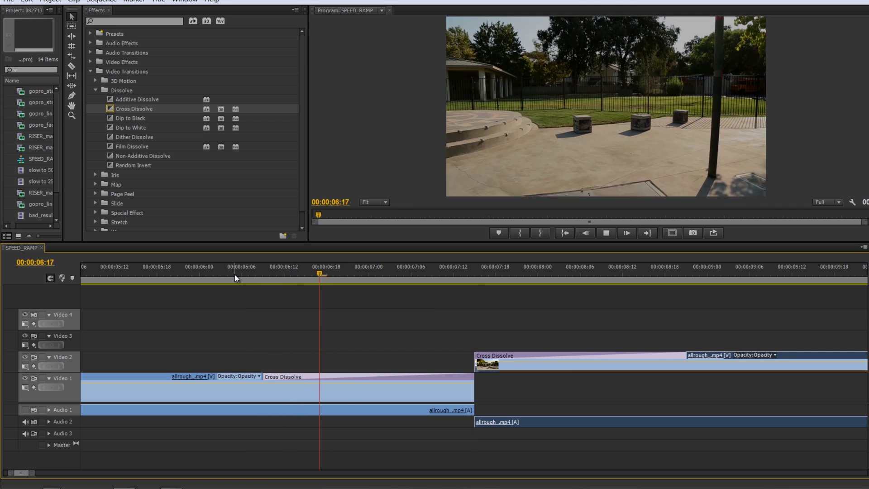
key(space)
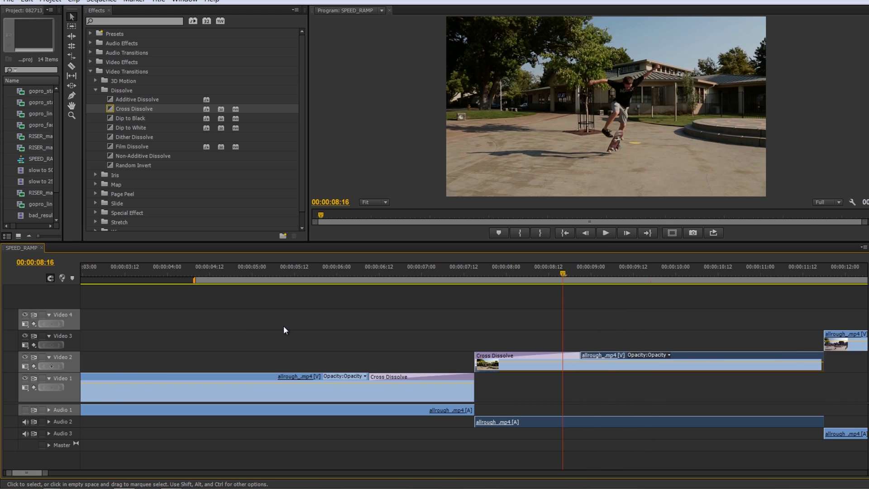
key(minus)
key(minus)
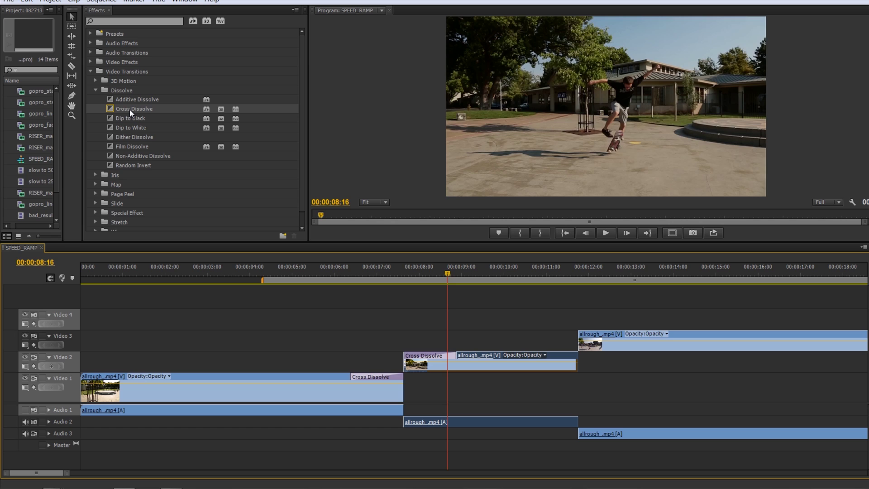
Delete the Cross Dissolve transitions from both the Video 1 and Video 2 clips at the cut.
key(Up)
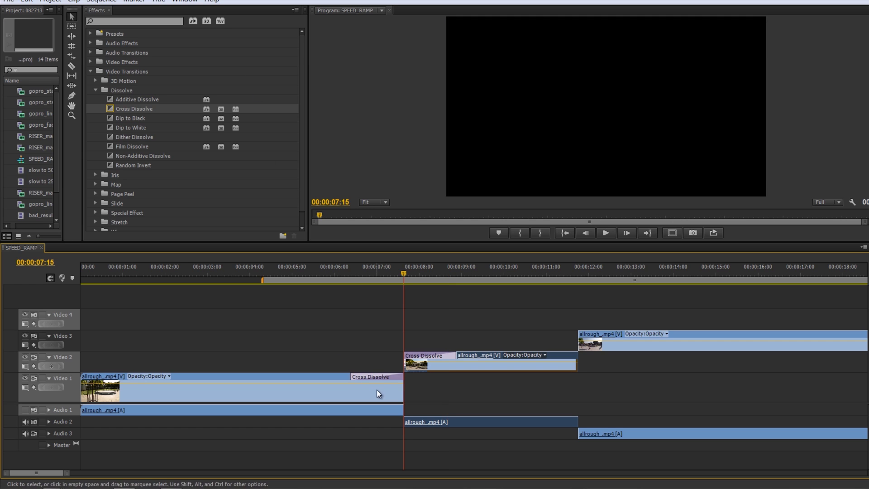
drag(372, 376, 429, 355)
key(Delete)
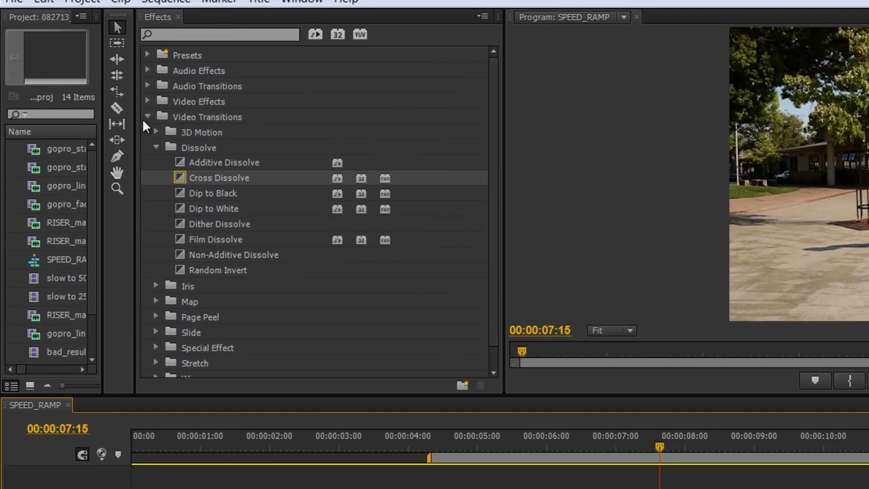
Collapse Video Transitions and expand Audio Transitions > Crossfade in the Effects panel.
click(148, 116)
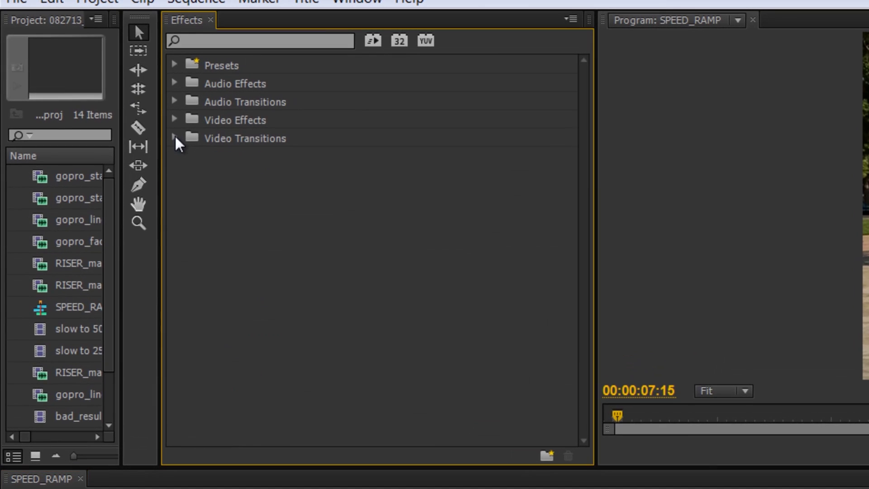
click(175, 101)
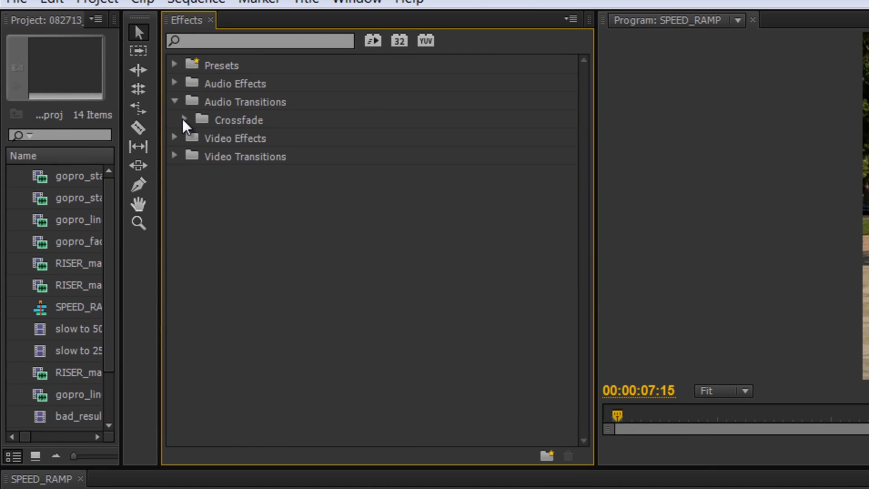
click(185, 118)
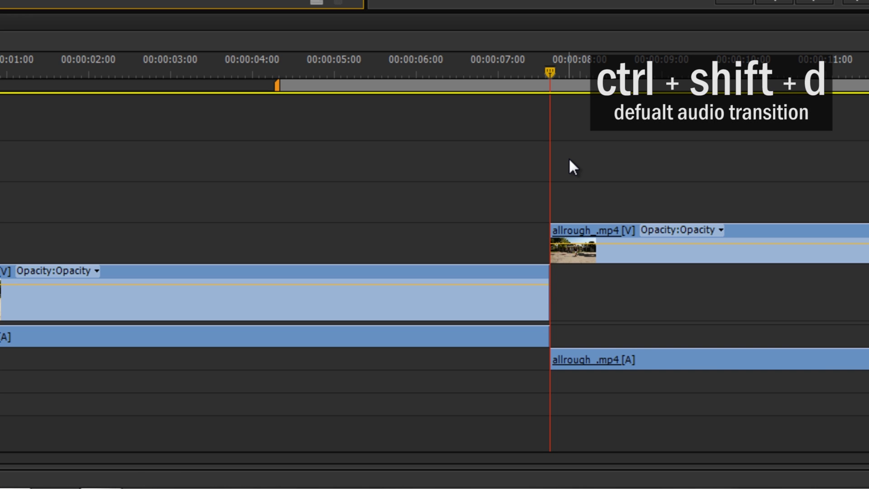
Apply the default Constant Power crossfade at the 00:00:07:15 audio cut and scrub across the edit.
key(ctrl+shift+d)
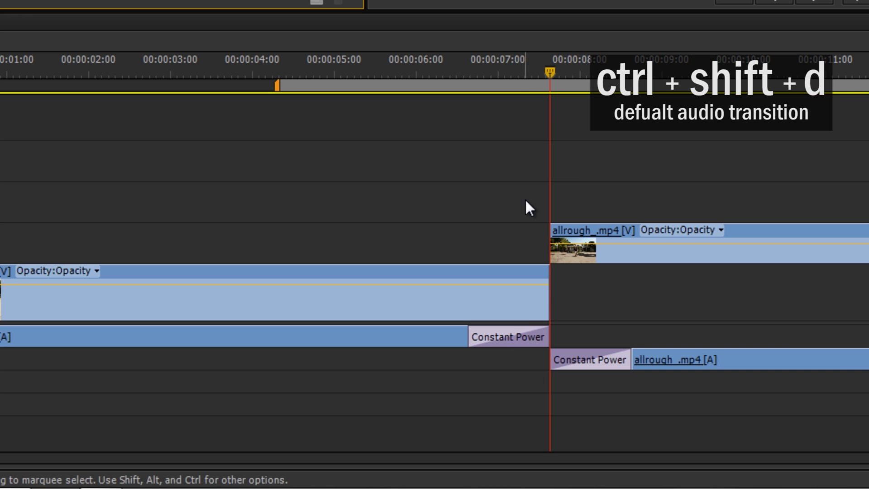
drag(464, 75, 644, 74)
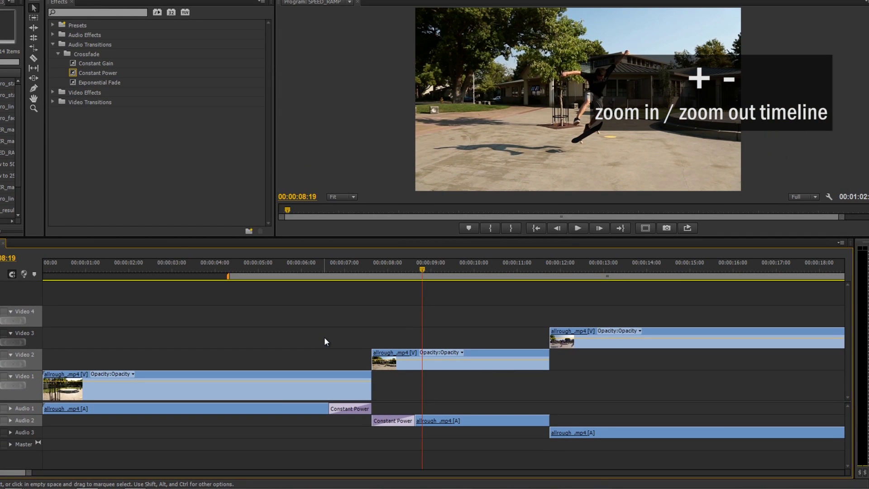
Zoom the timeline out and back in a few times around the playhead.
key(minus)
key(minus)
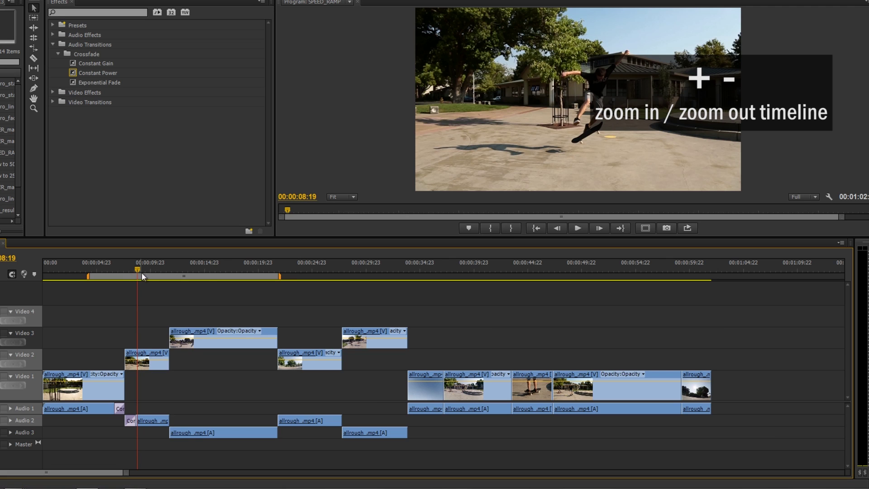
key(equal)
key(equal)
key(equal)
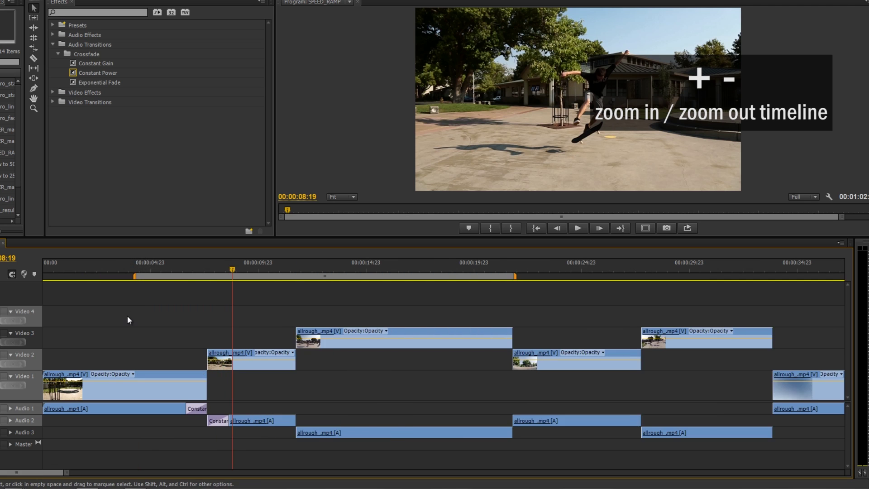
key(equal)
key(equal)
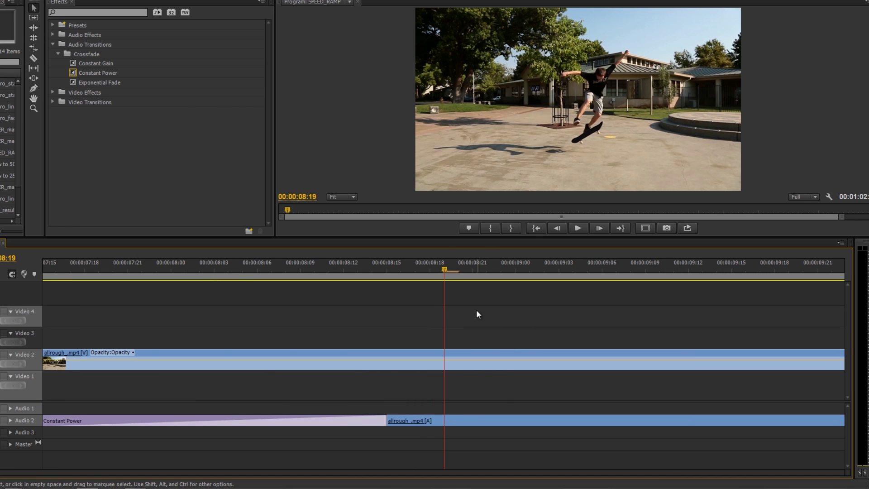
key(minus)
key(minus)
key(minus)
key(minus)
key(minus)
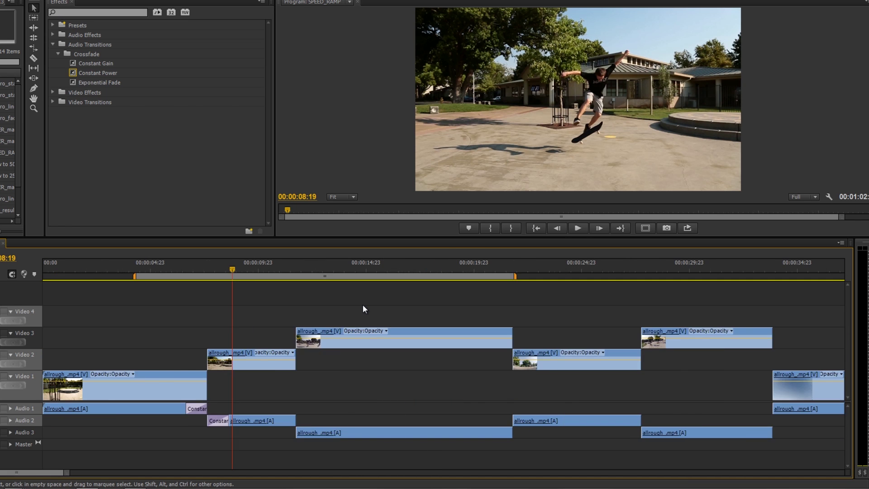
key(equal)
key(equal)
key(equal)
key(equal)
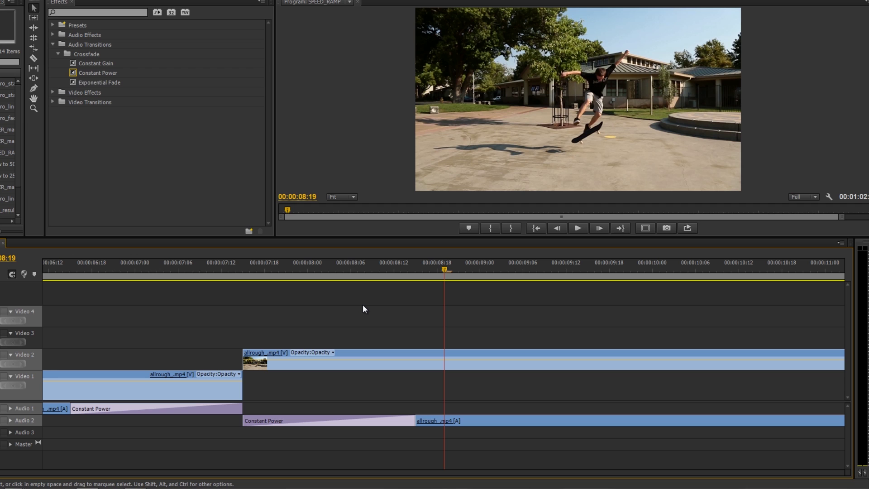
Jump to the 00:00:07:15 edit point, zoom in, and test-trim the start of the Video 2 clip.
key(Up)
key(=)
click(450, 355)
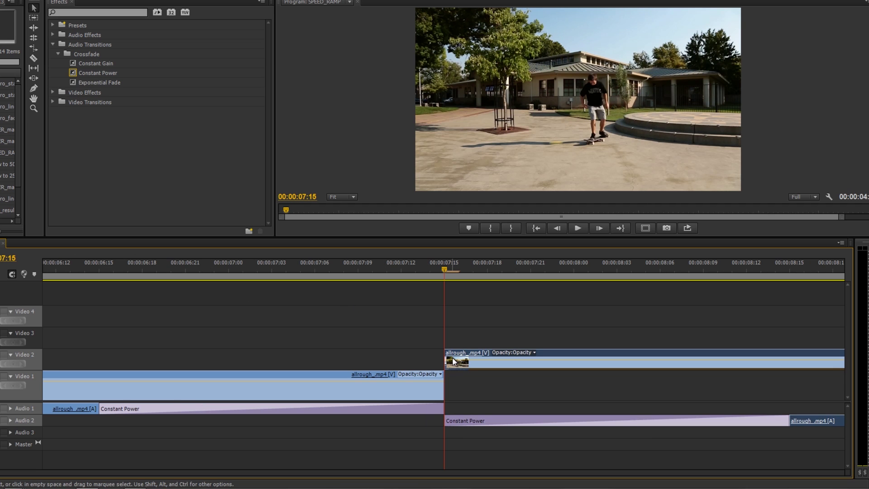
mouse_move(449, 353)
mouse_down()
mouse_move(487, 352)
mouse_move(447, 353)
mouse_up()
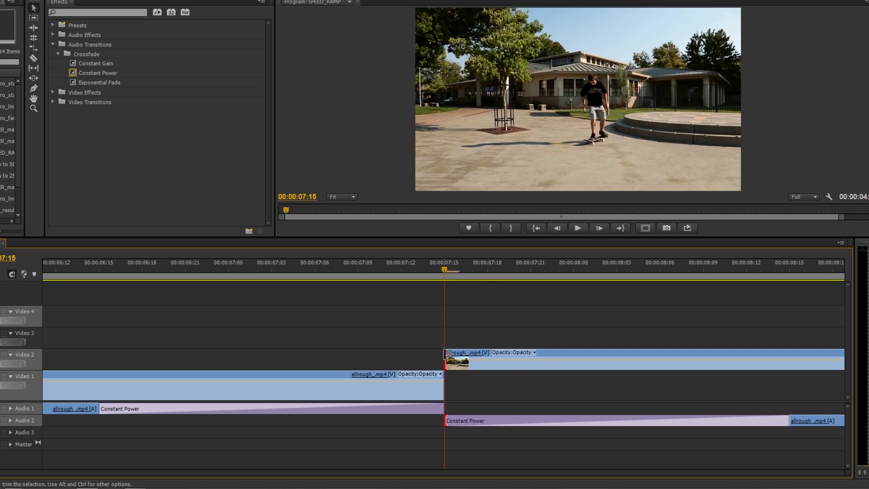
Test-trim the end of a Video 1 clip, ending zoomed out to the whole sequence.
key(minus)
key(minus)
key(minus)
key(minus)
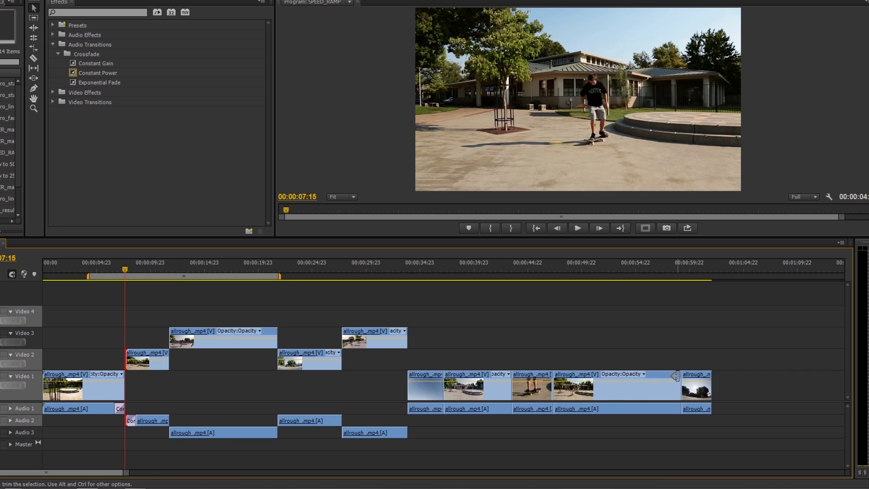
drag(675, 375, 699, 376)
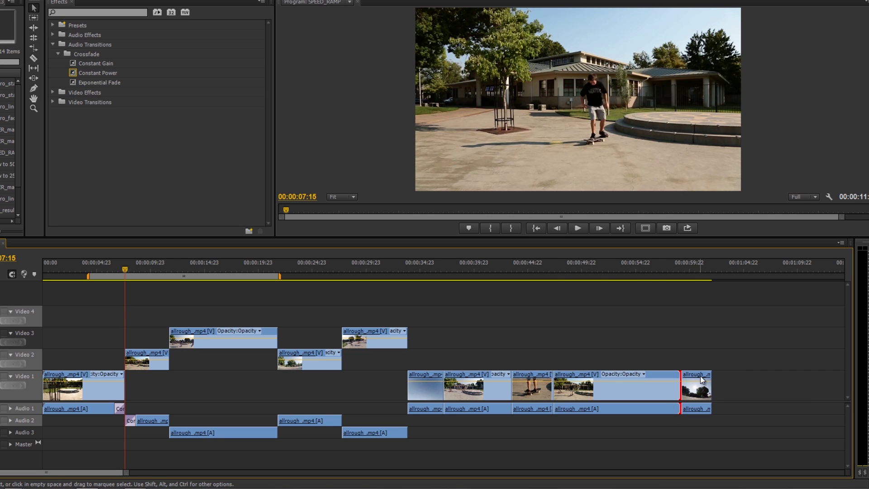
key(equal)
key(equal)
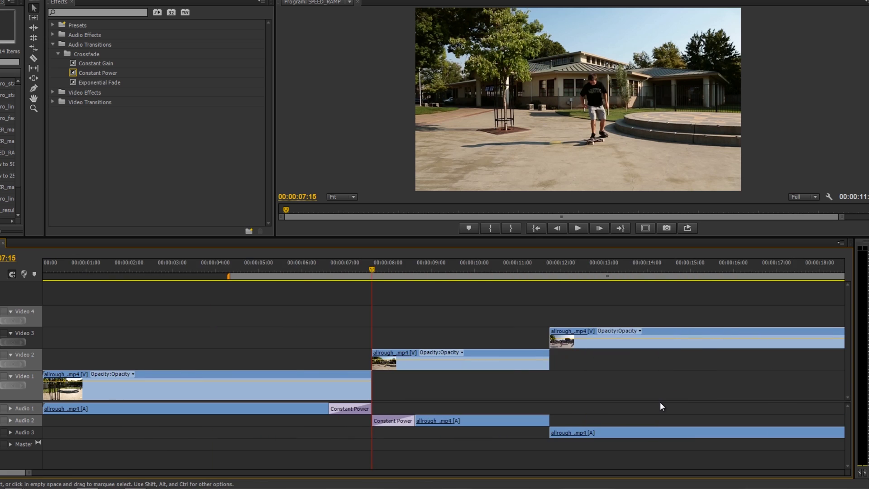
key(minus)
key(minus)
key(minus)
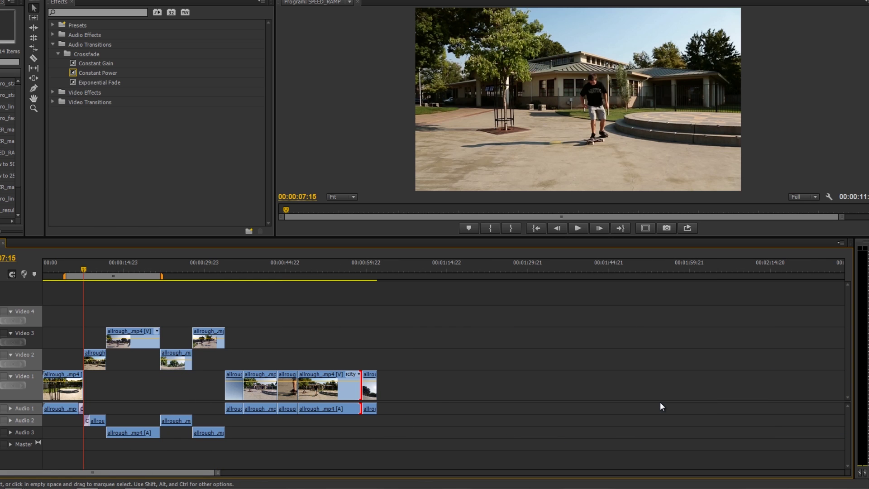